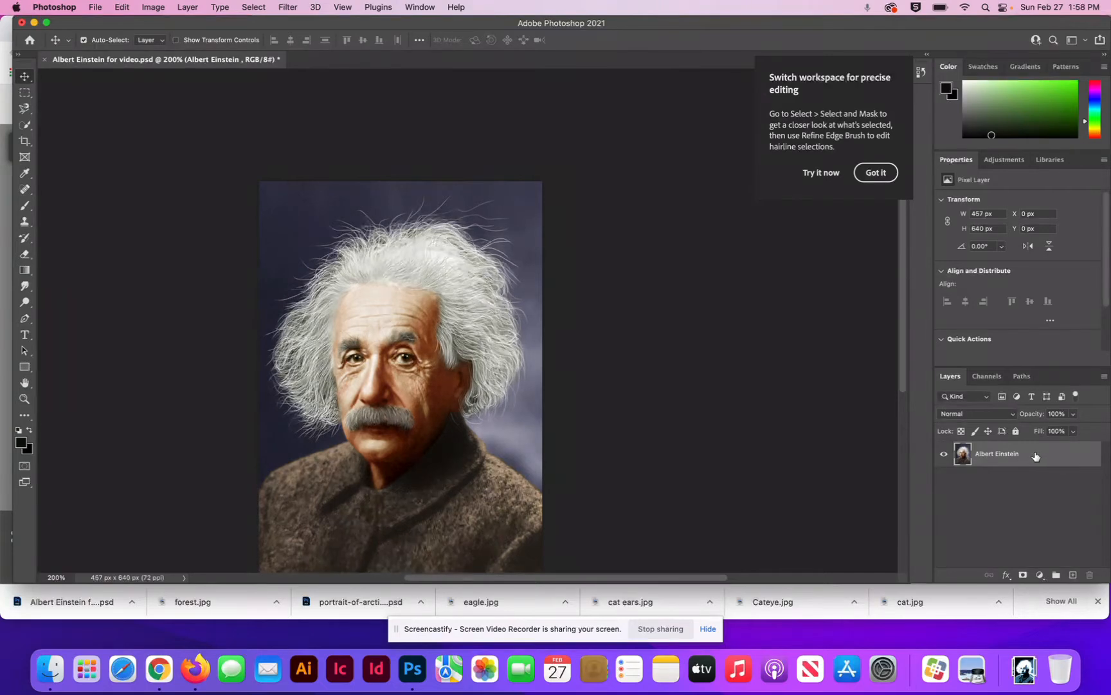
Step: Duplicate the Albert Einstein layer and hide the original layer beneath the copy
drag(1035, 457, 1073, 576)
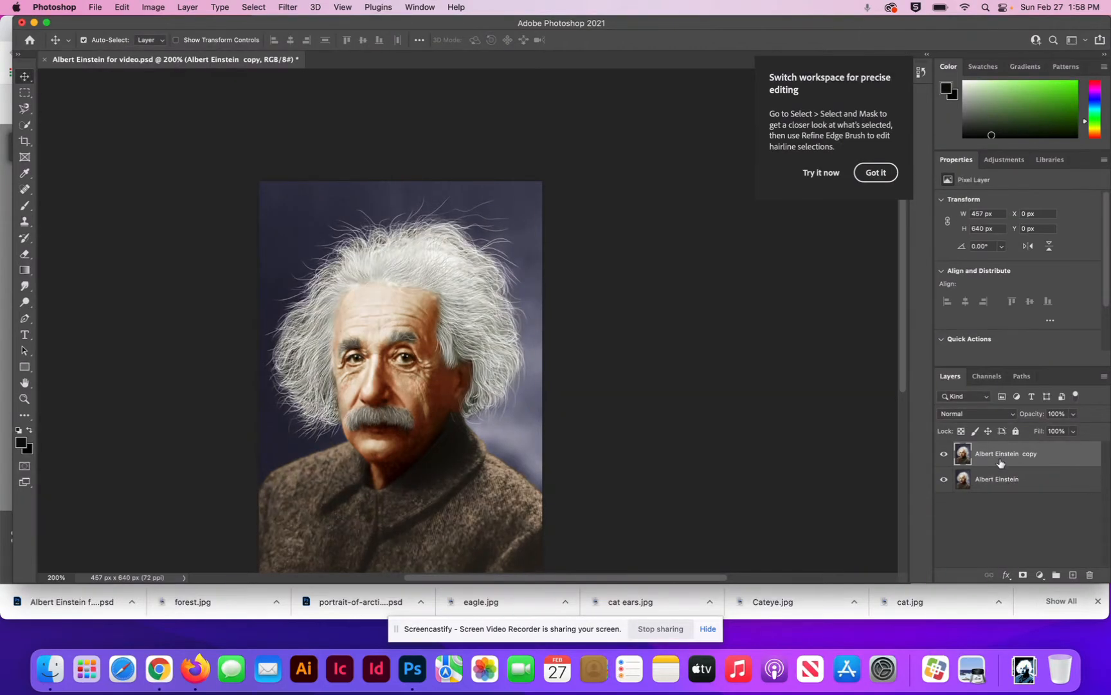
click(944, 481)
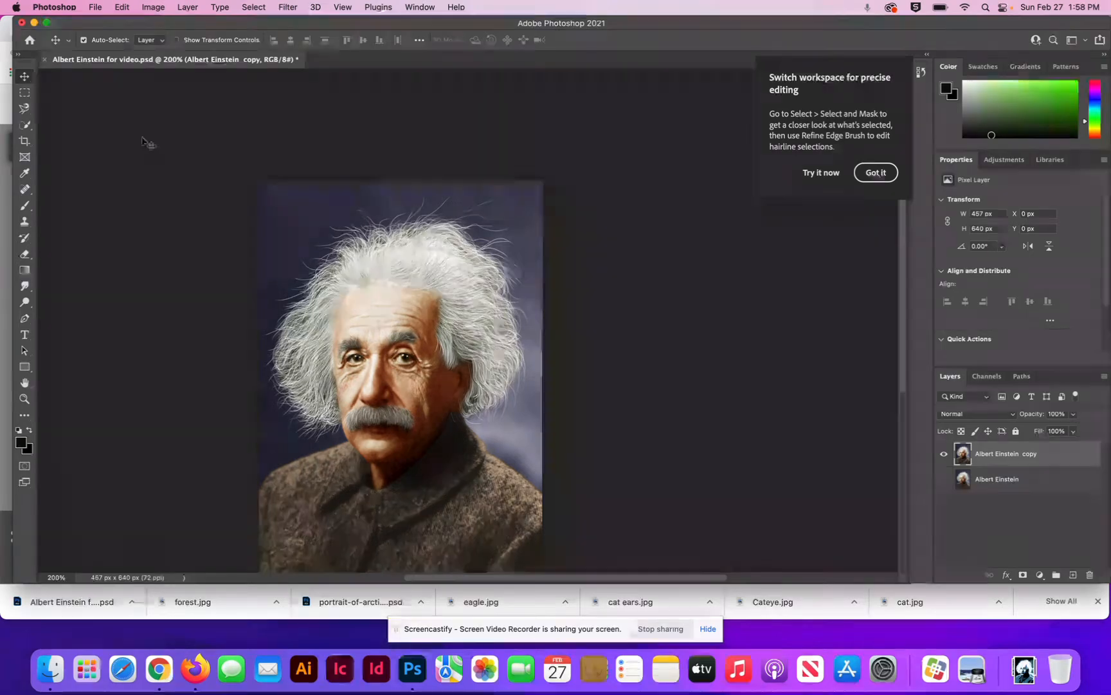
Step: Select the portrait's subject automatically with Select Subject and mask out the background on the copied layer
click(25, 126)
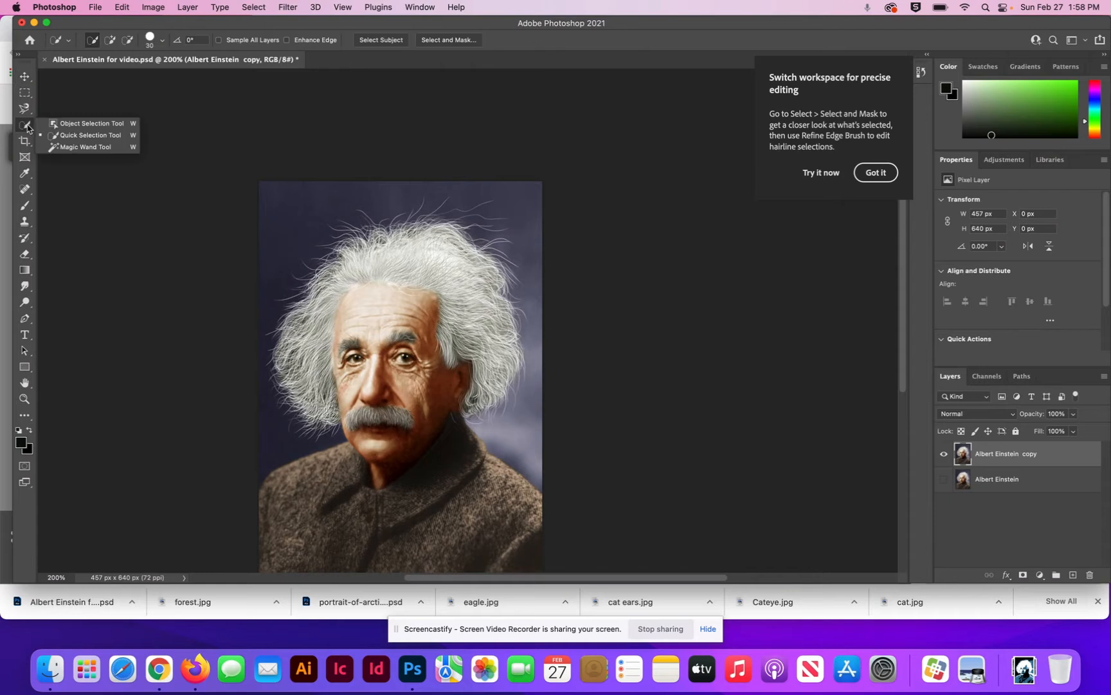
click(79, 139)
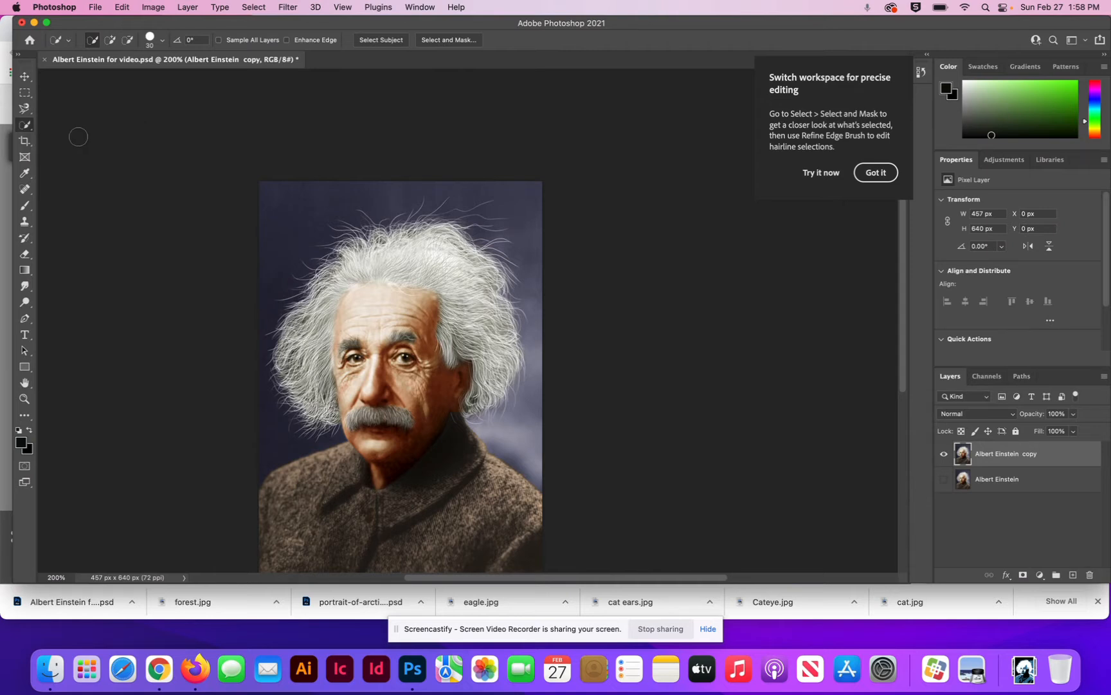
click(380, 43)
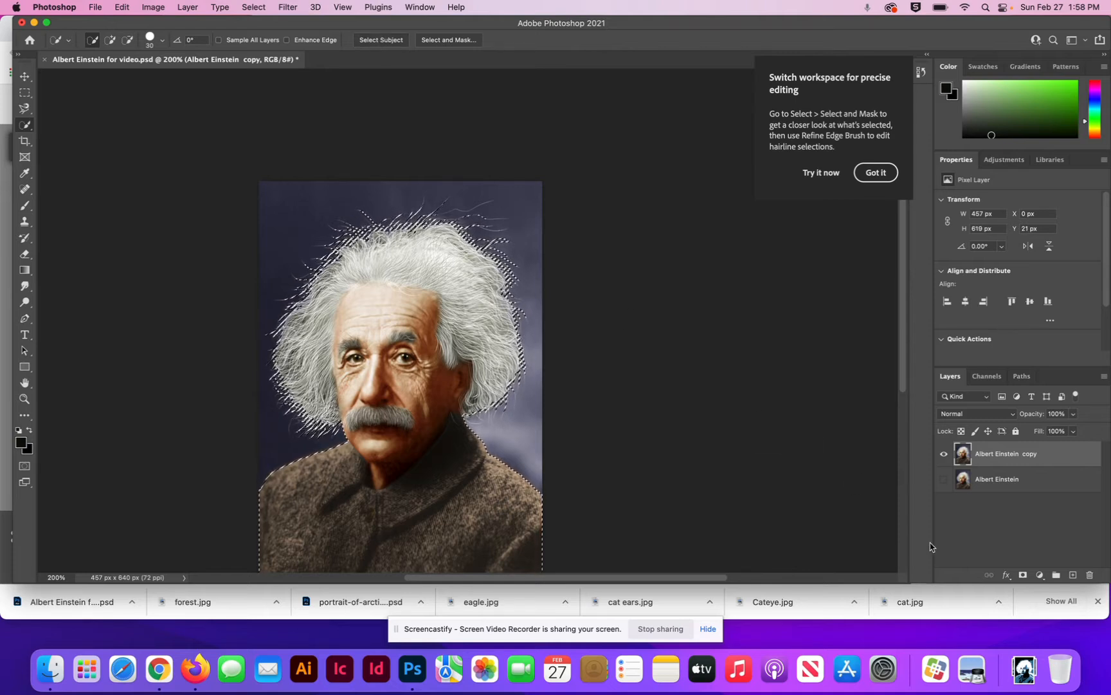
click(1022, 574)
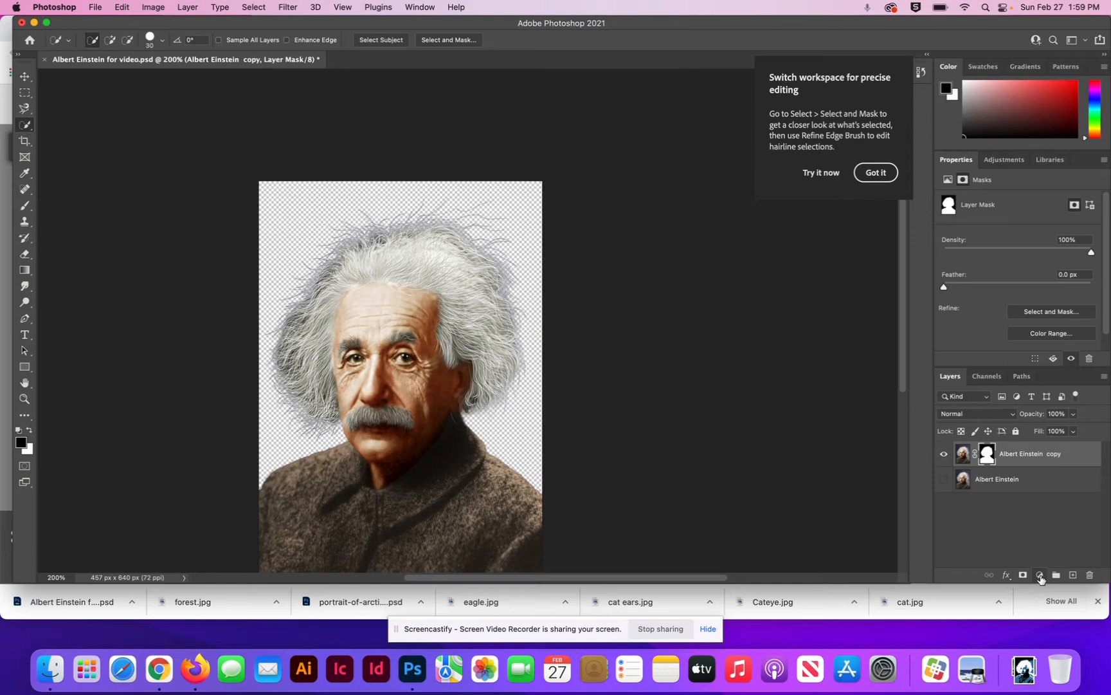
Step: Add a Hue/Saturation adjustment layer above the masked portrait with Saturation at -100
click(1040, 574)
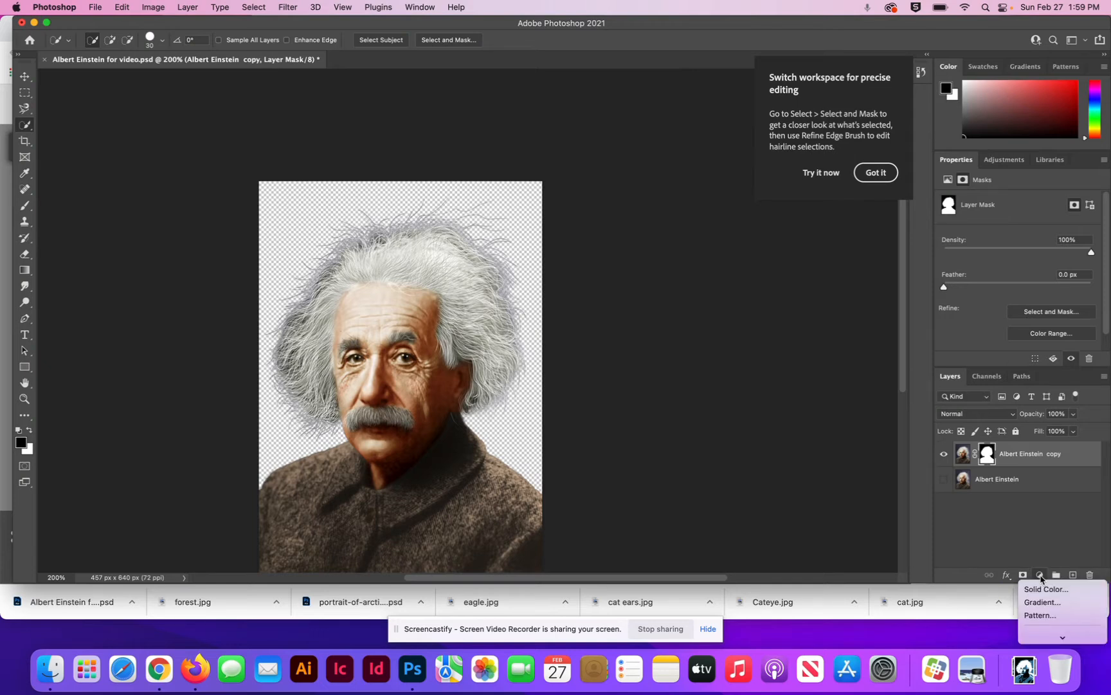
mouse_move(1041, 655)
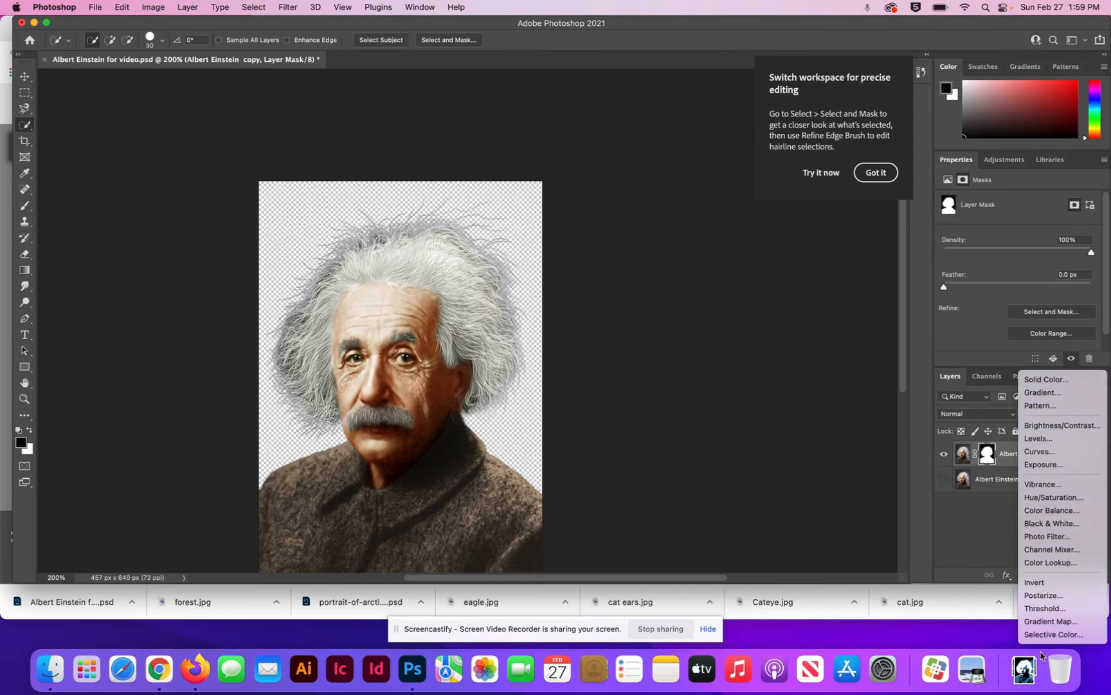
click(1054, 498)
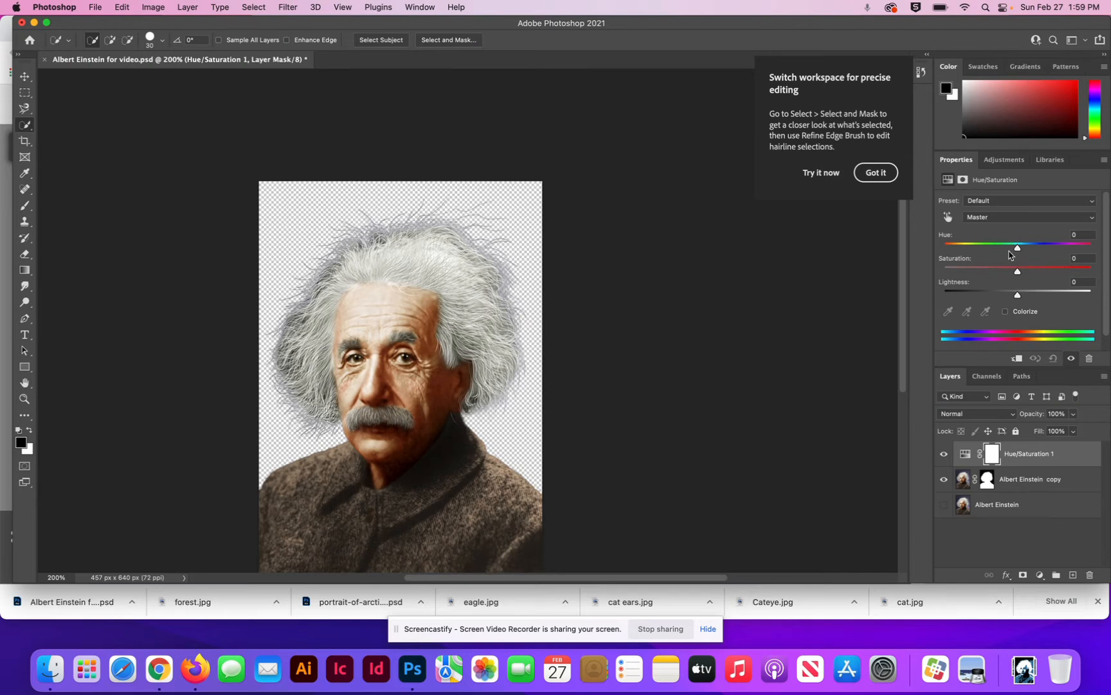
drag(1017, 273, 939, 270)
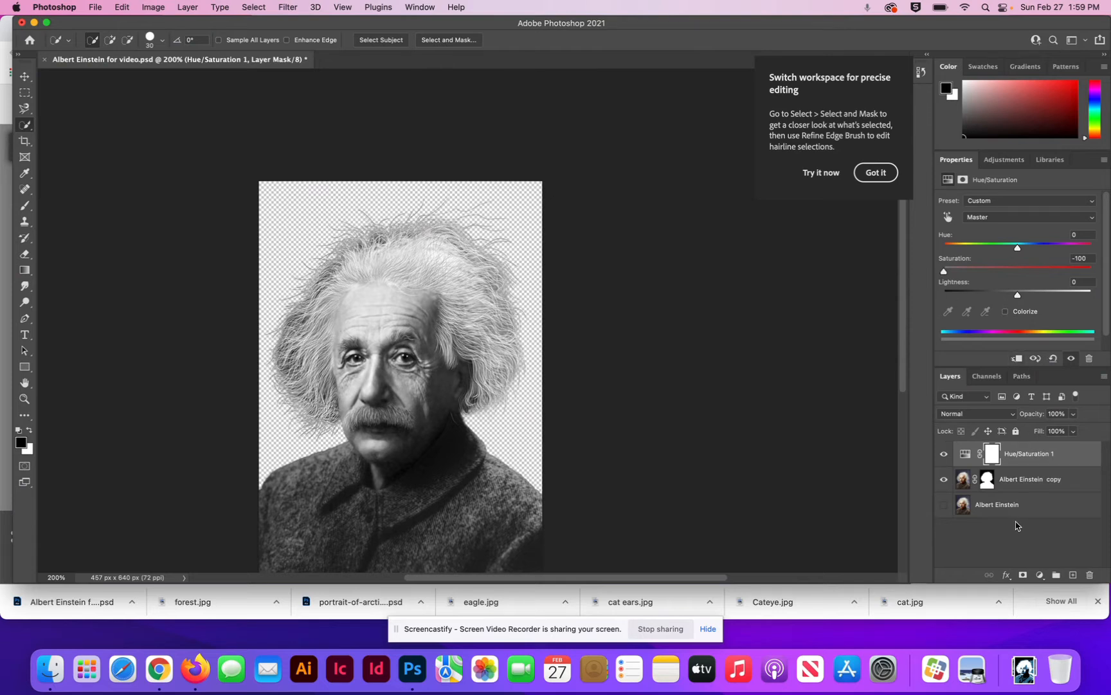
Step: Add a light green (#87dc5d) Solid Color fill layer on top and set its blend mode to Hard Mix
click(1040, 575)
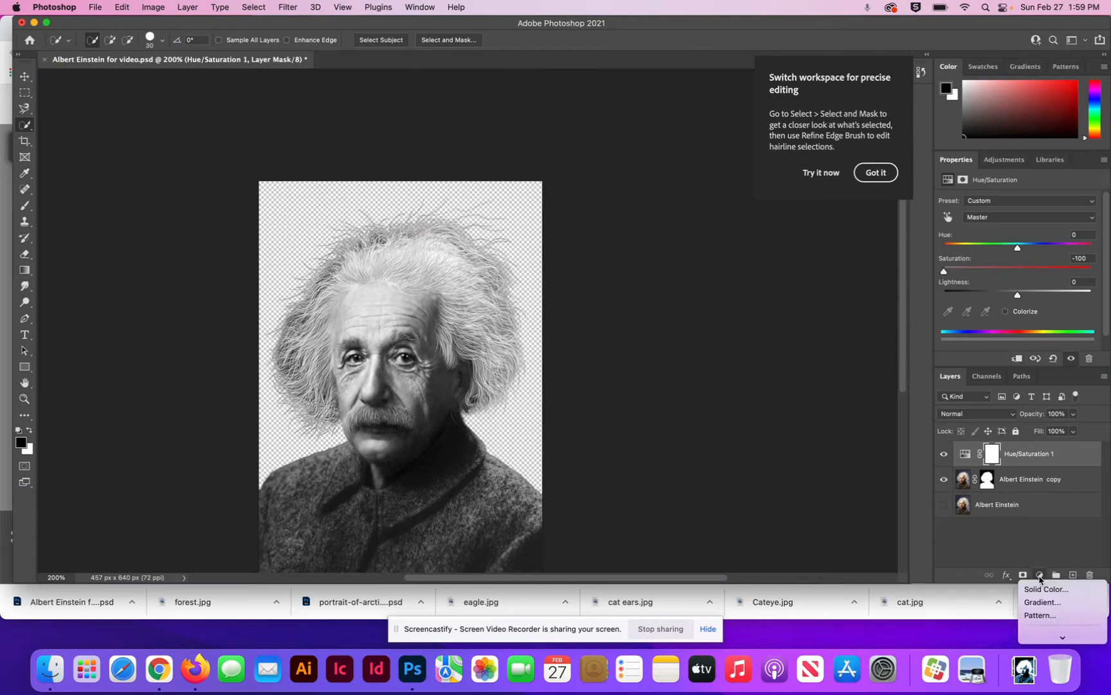
click(1042, 589)
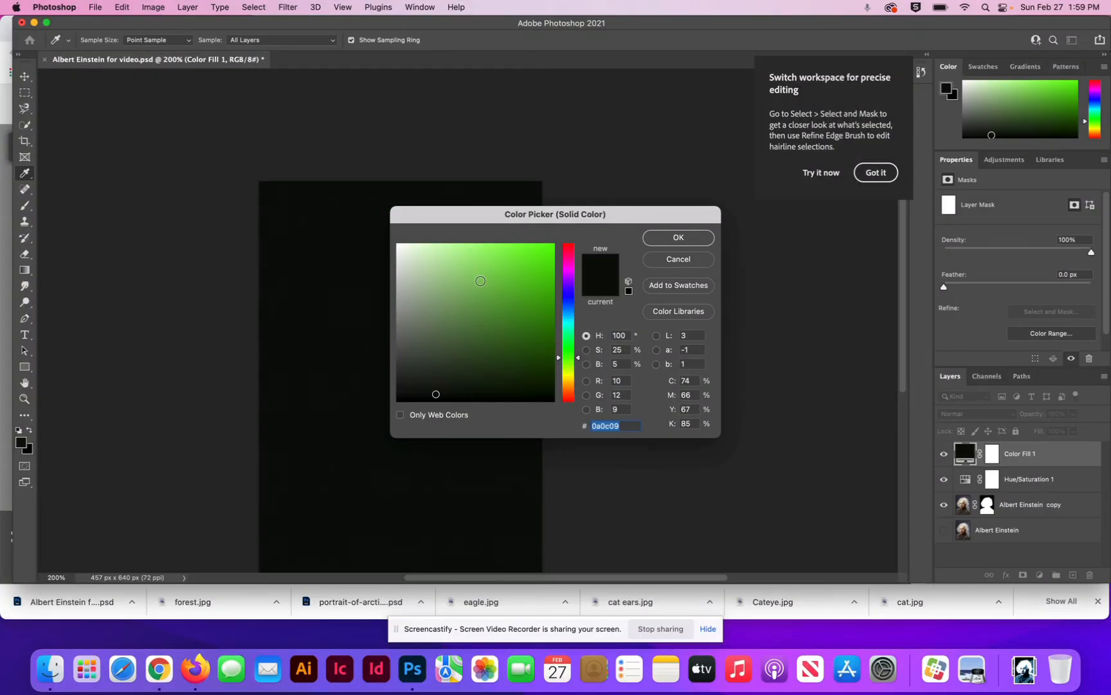
mouse_move(435, 393)
mouse_down()
mouse_move(465, 285)
mouse_move(488, 265)
mouse_up()
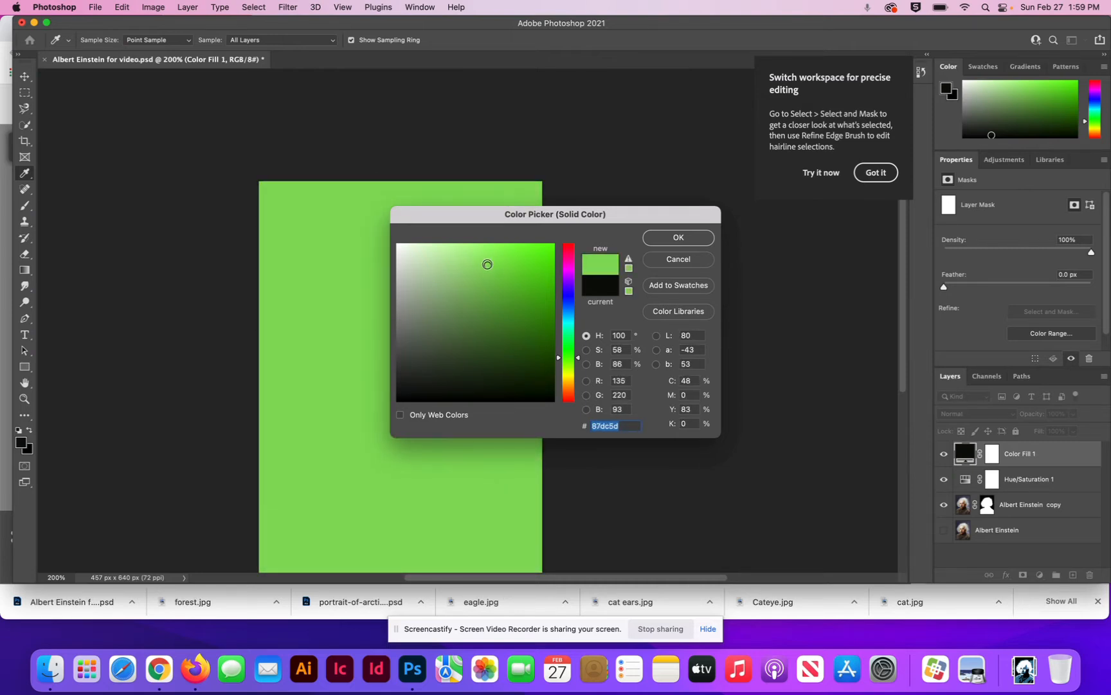
click(680, 238)
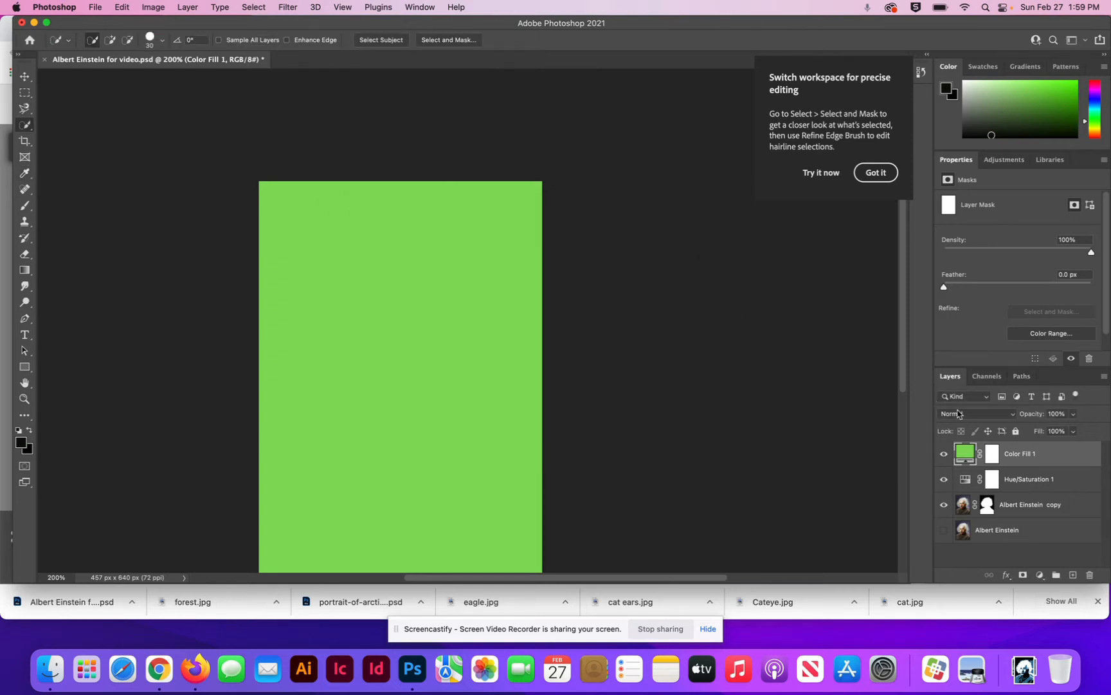
click(1012, 418)
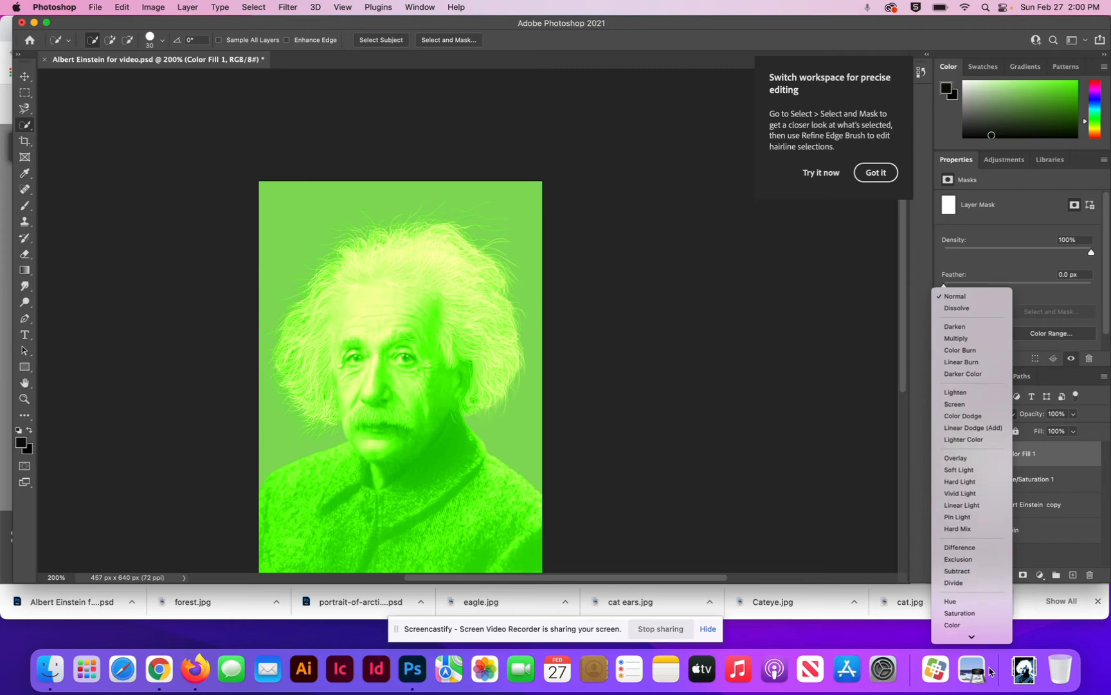
click(968, 526)
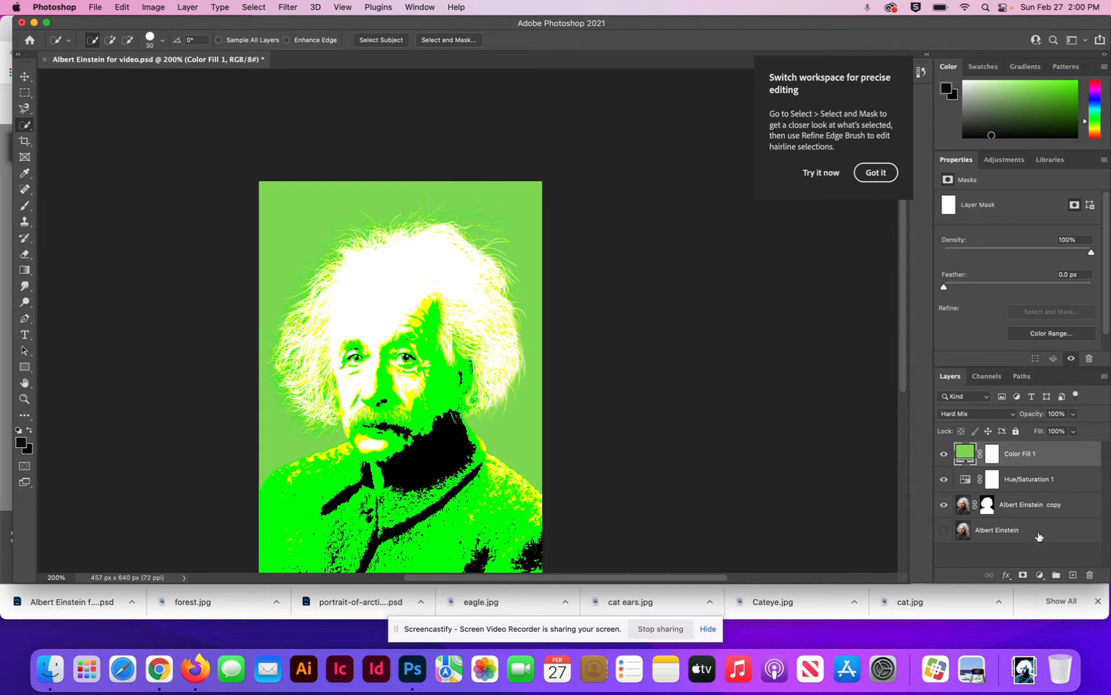
Step: Add a Black & White adjustment layer above the colour fill with Blues at 40 and Magentas at 60
click(1041, 578)
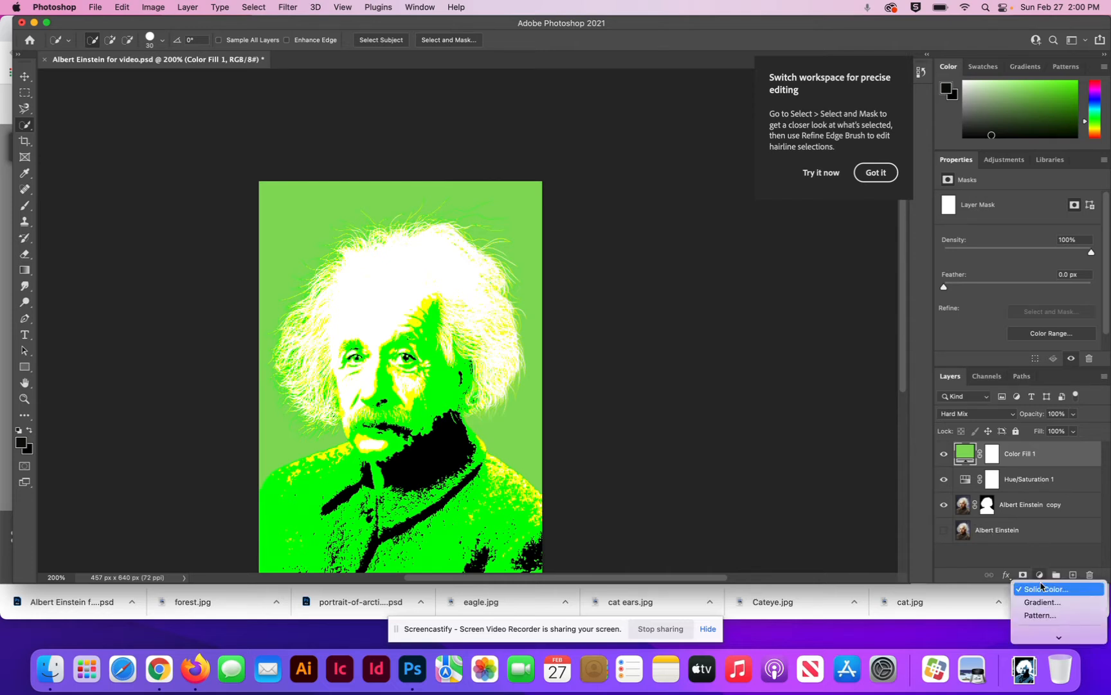
mouse_move(1038, 640)
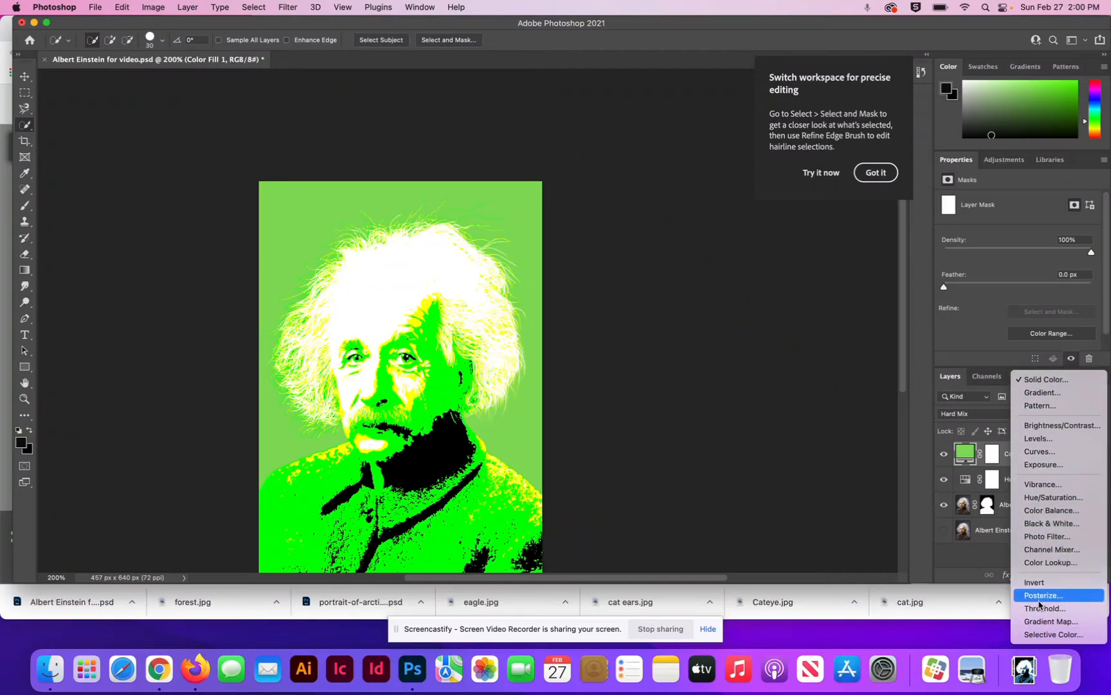
click(1059, 524)
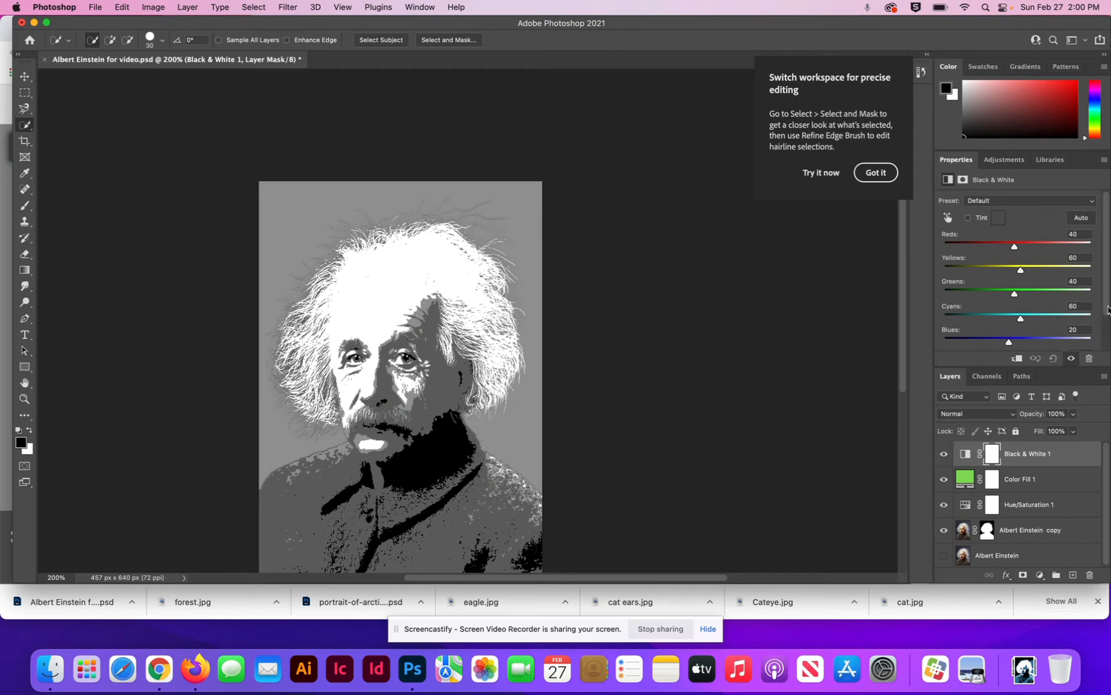
scroll(1108, 310, down, 3)
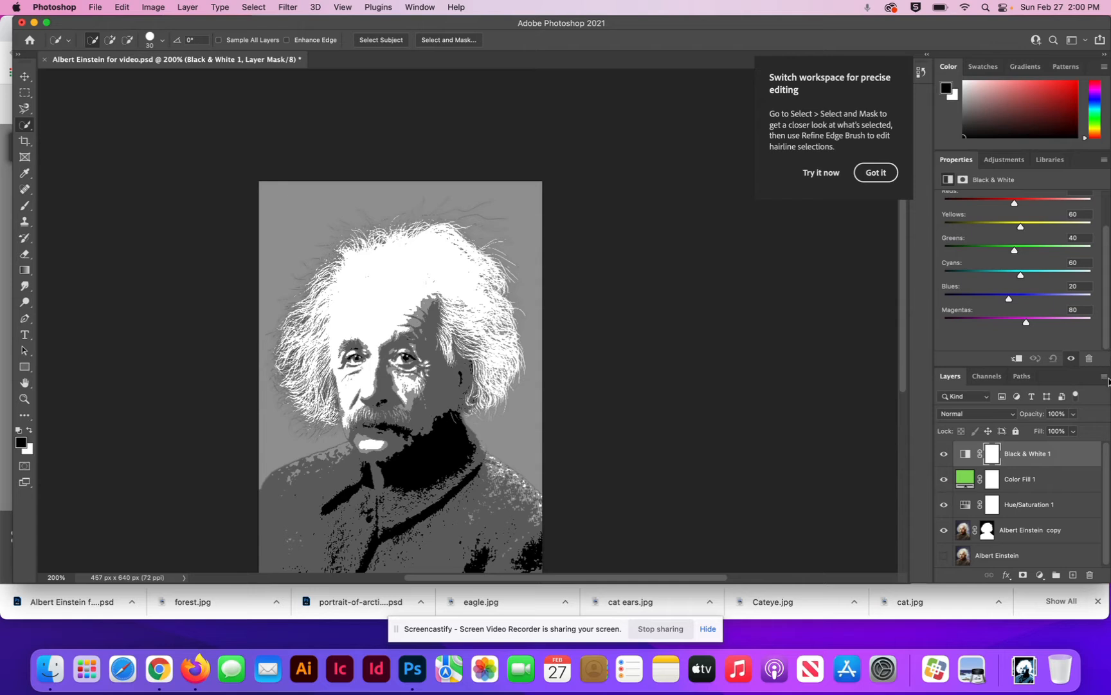
click(1080, 285)
text(40)
click(1080, 310)
text(60)
click(25, 77)
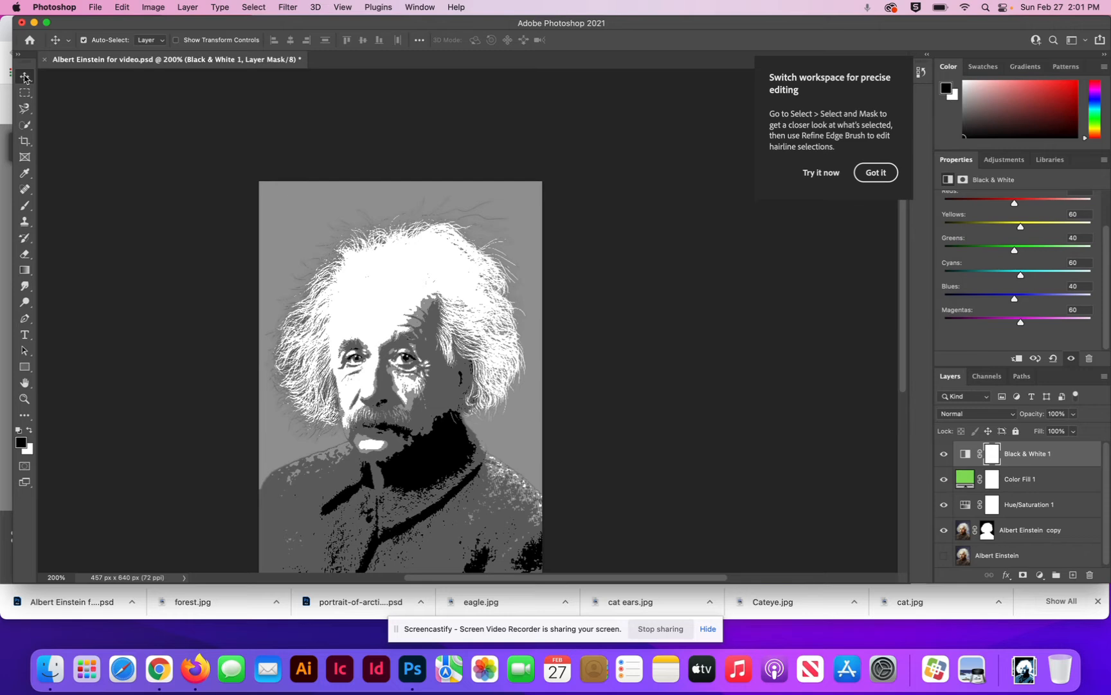
Step: Add a Gradient Map adjustment layer on top and open its gradient for editing
click(1040, 576)
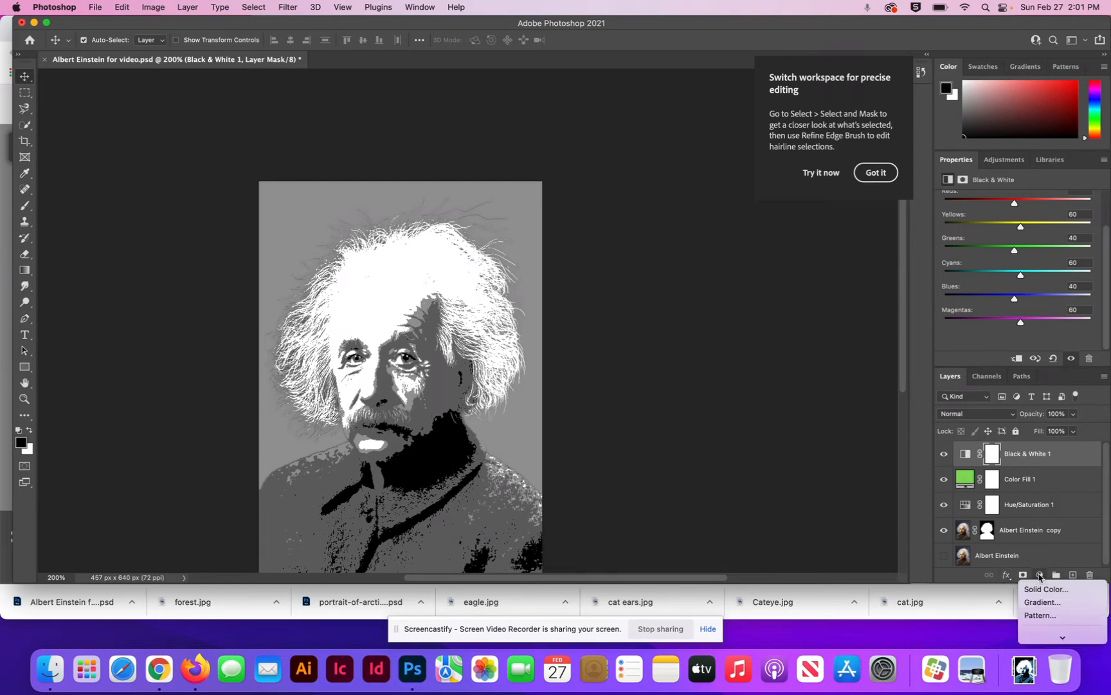
mouse_move(1054, 638)
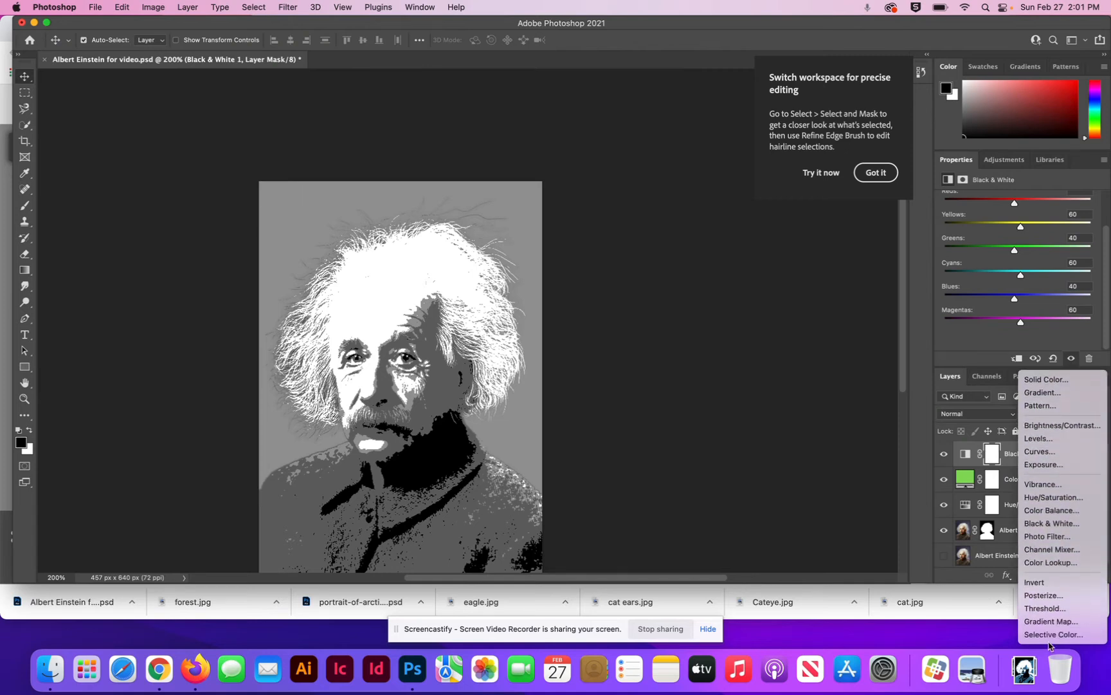
click(1052, 622)
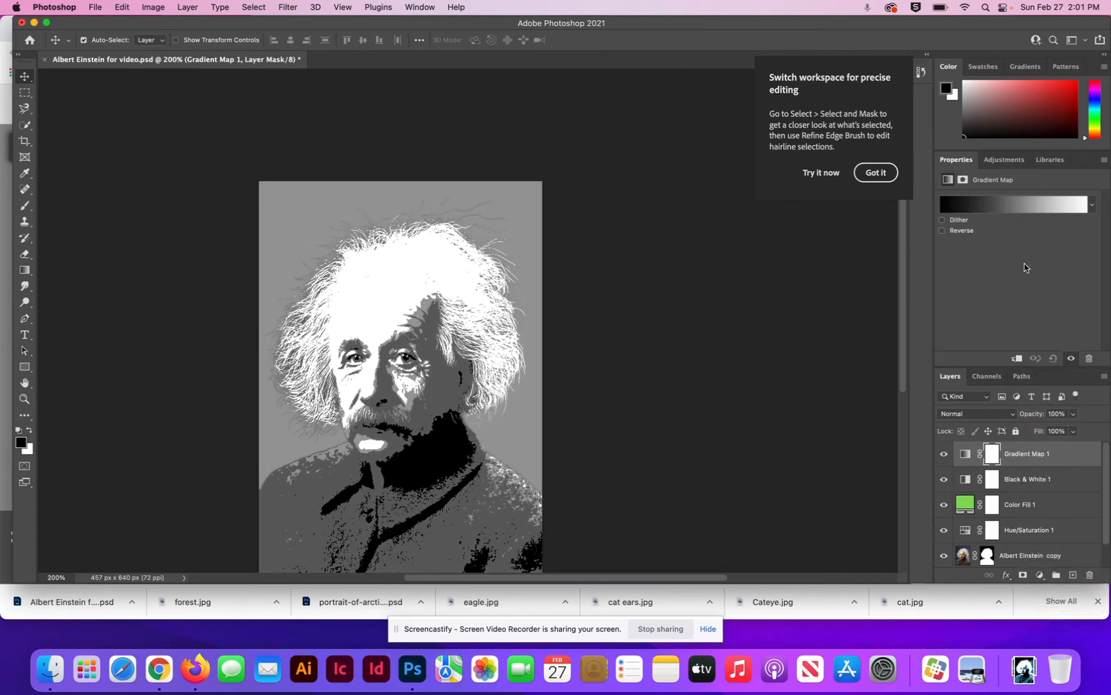
click(1009, 206)
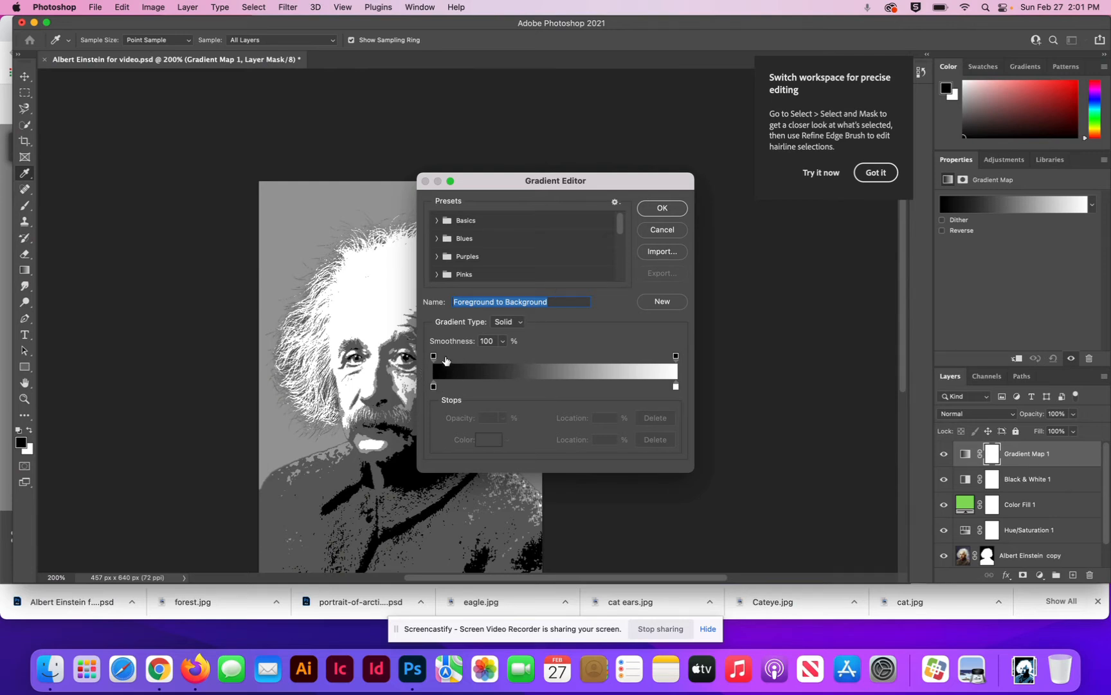
drag(433, 354, 524, 345)
drag(433, 386, 540, 386)
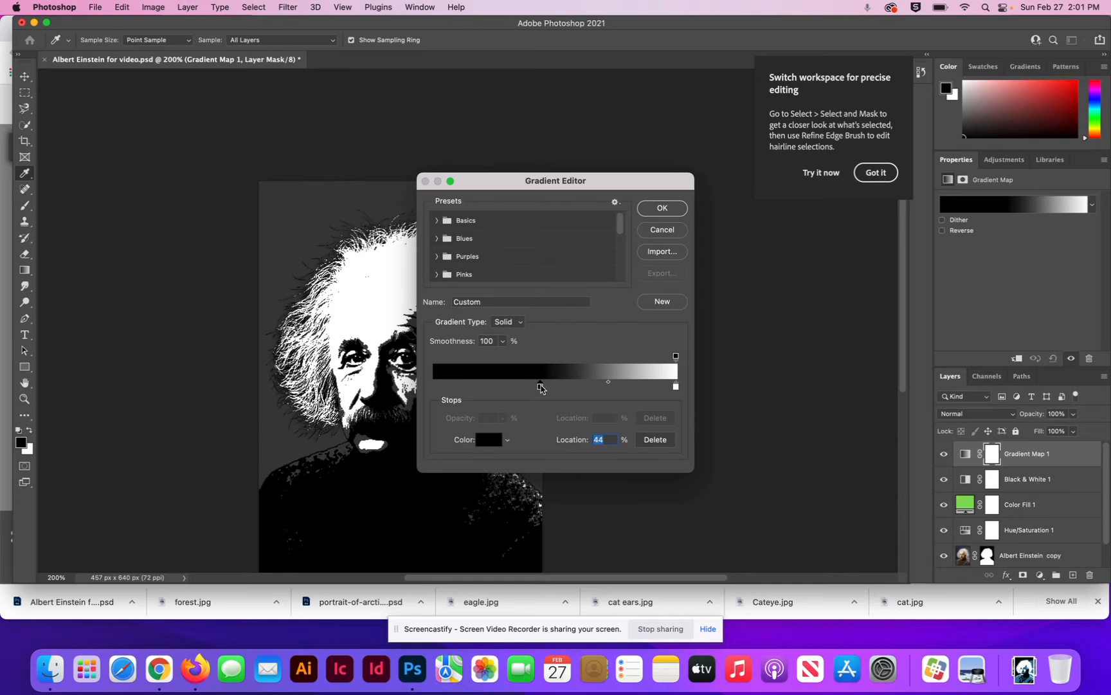
key(super+z)
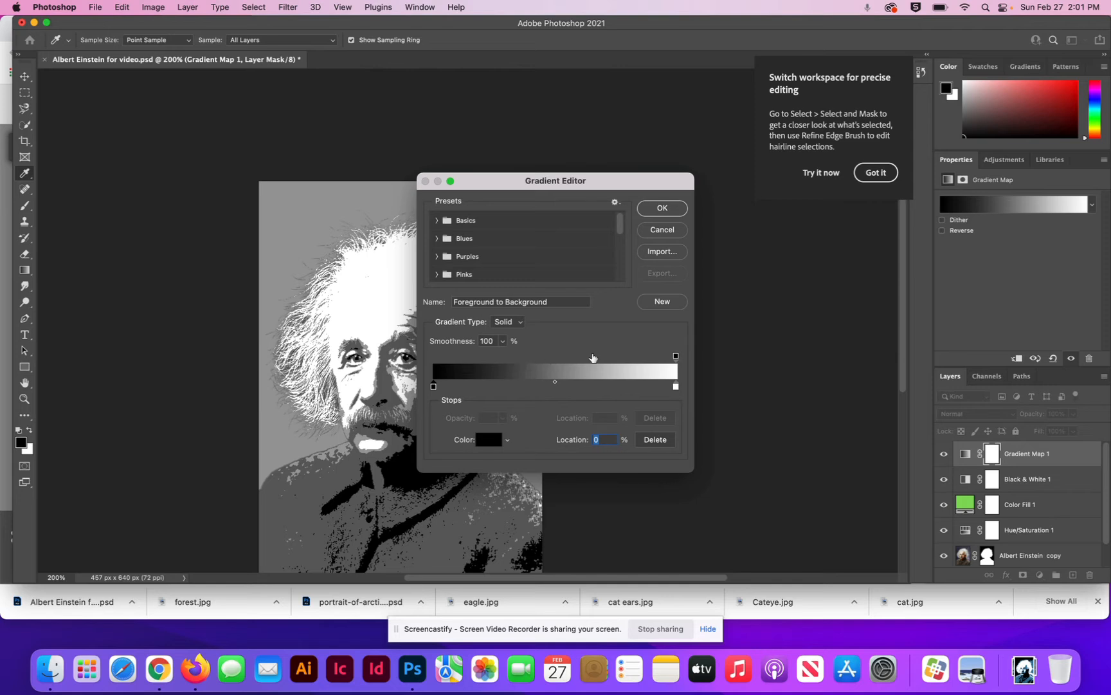
Step: Add a red (#da4646) colour stop to the gradient map at a location of 40%
drag(676, 357, 698, 361)
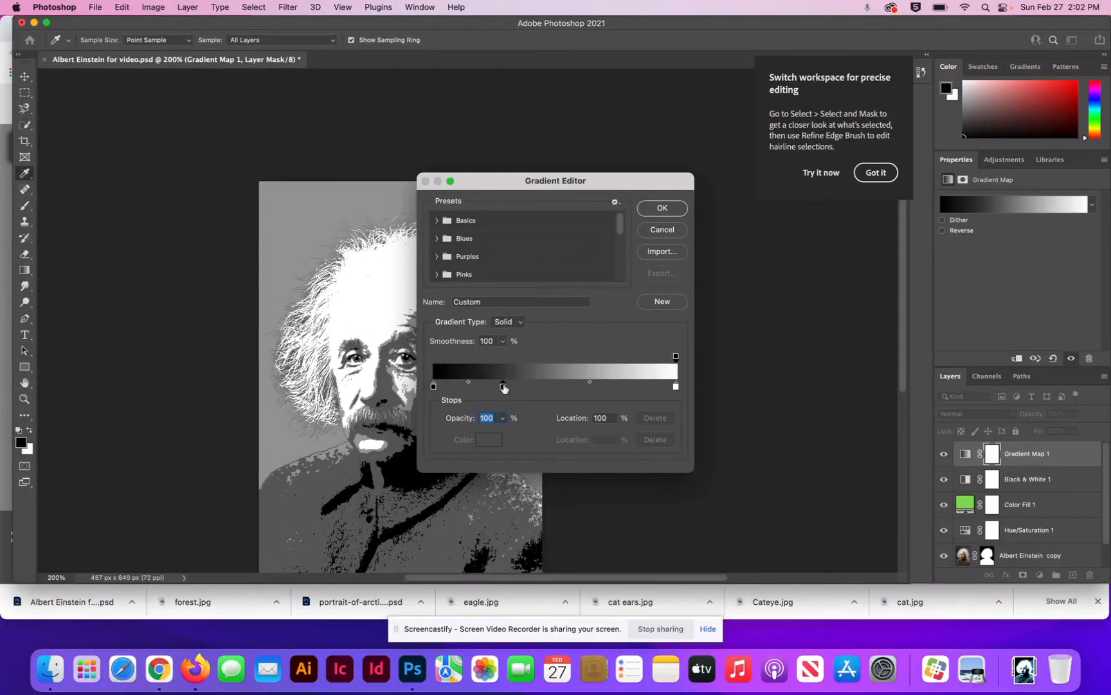
click(504, 386)
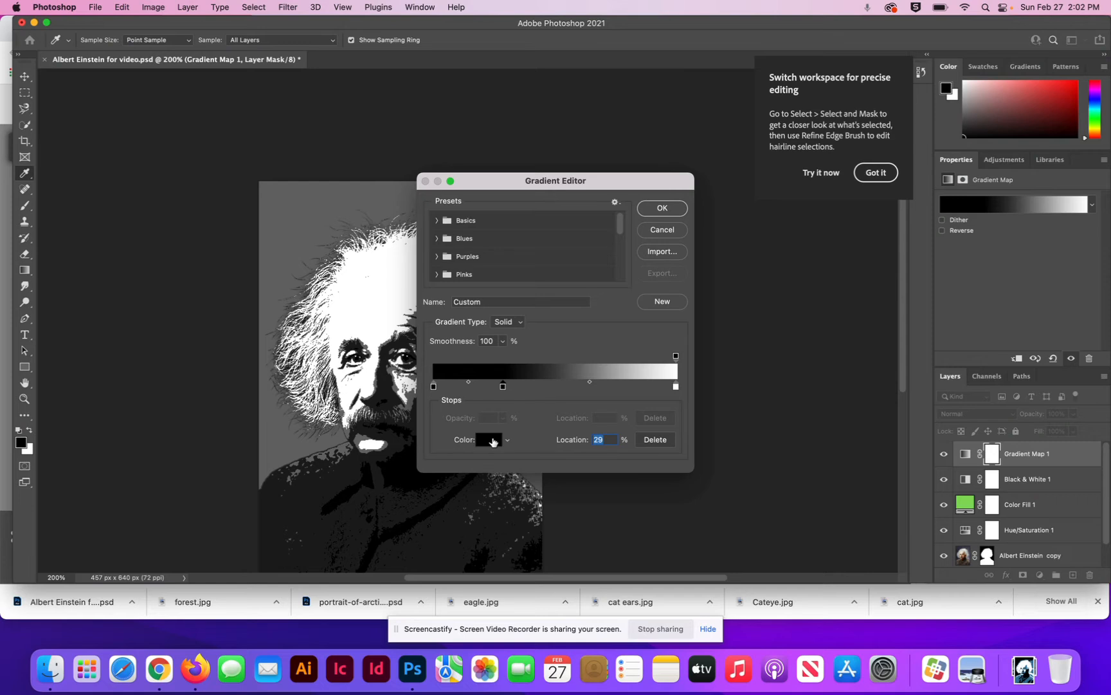
click(488, 441)
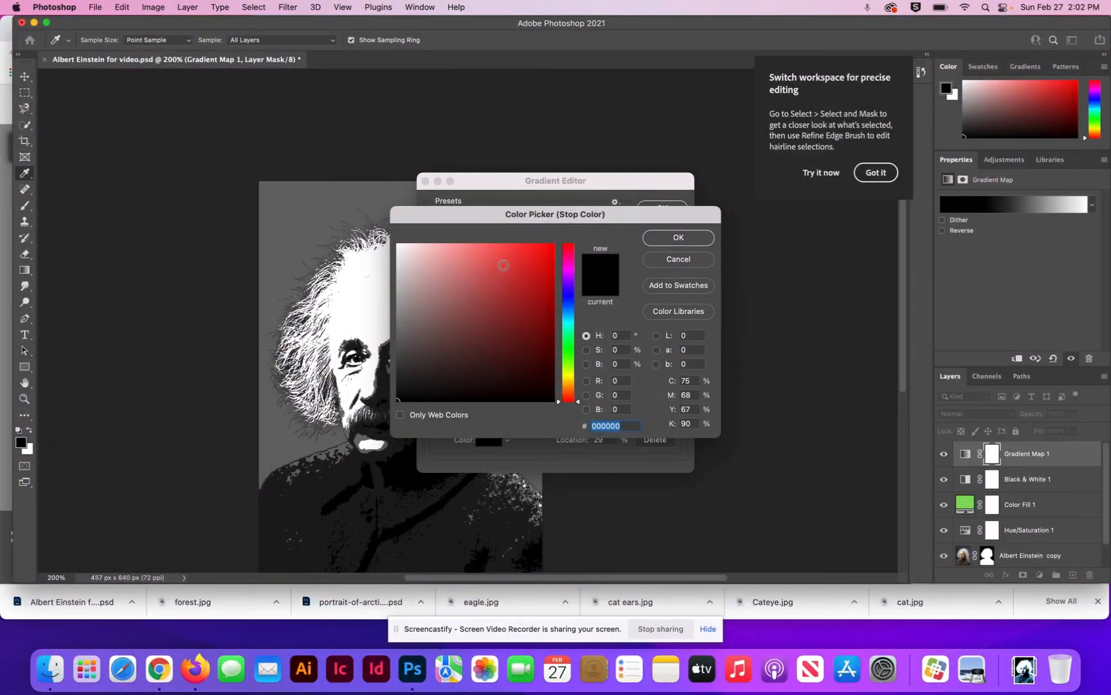
click(503, 266)
click(680, 245)
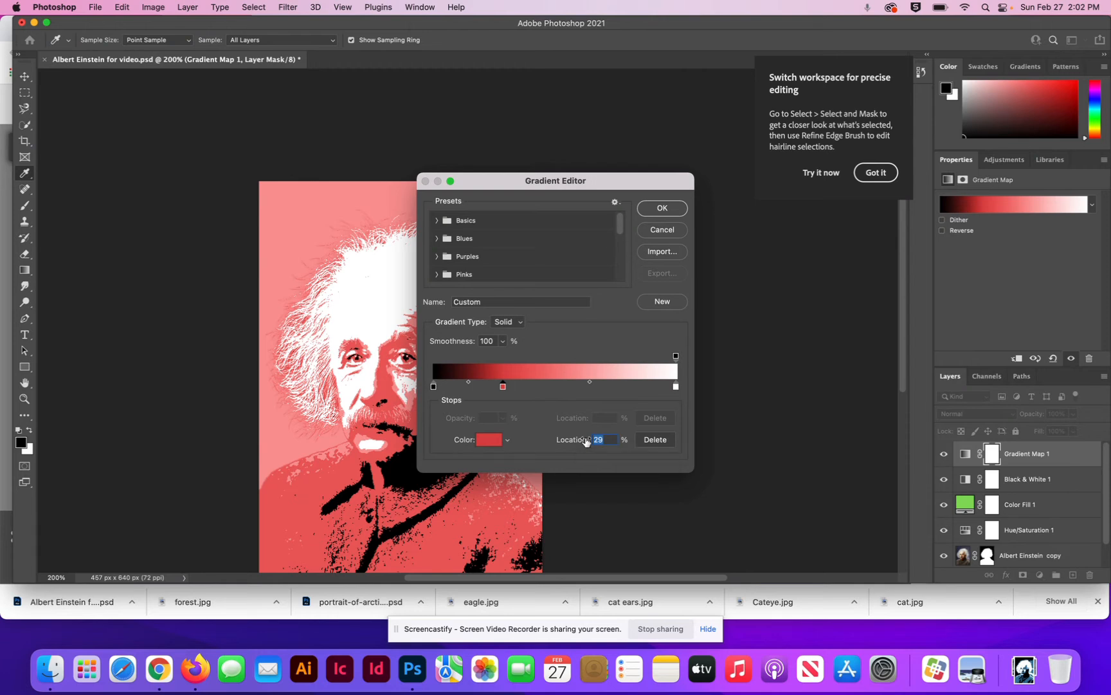
text(40)
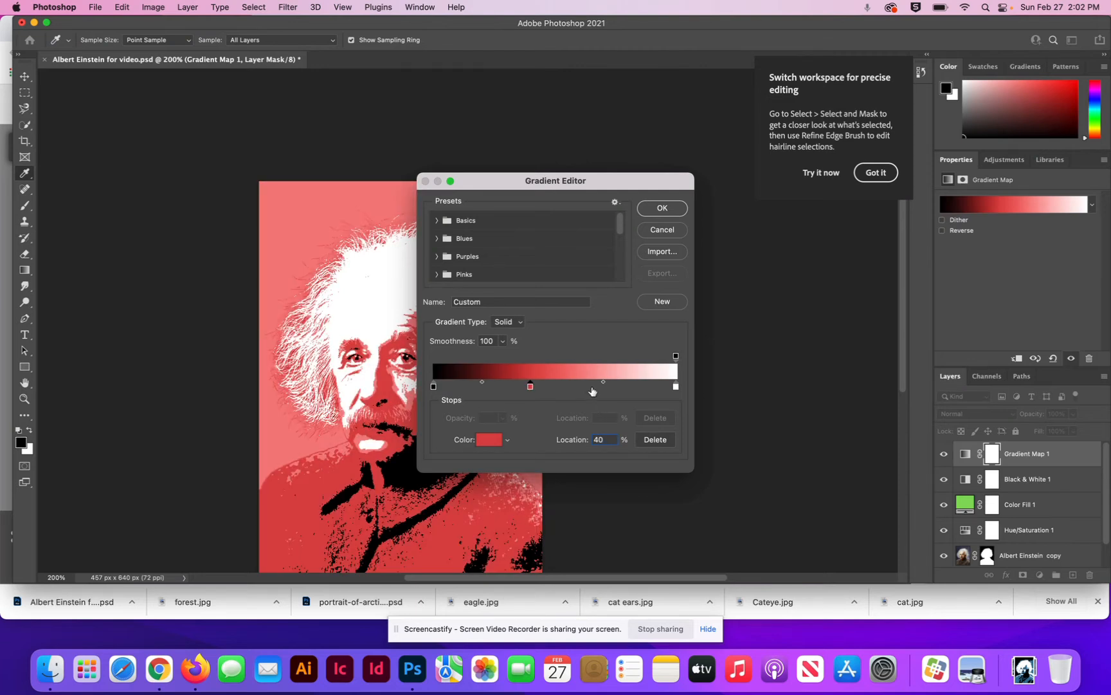
Step: Add a green (#32bc90) colour stop to the gradient map at a location of 60% and accept the gradient
click(593, 387)
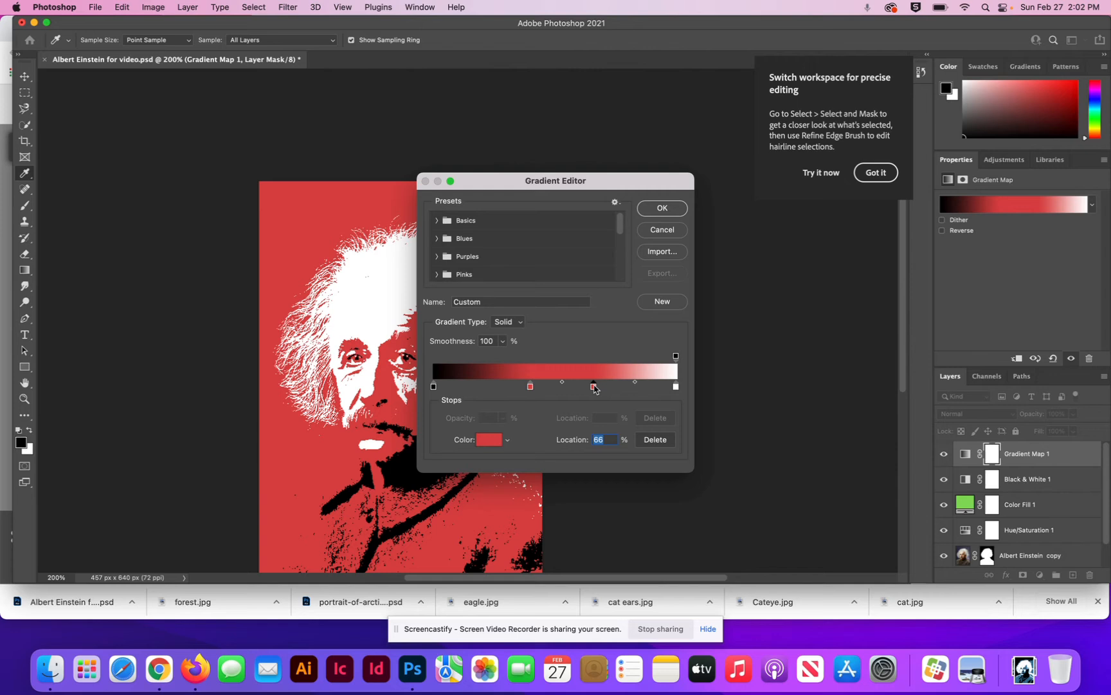
click(489, 442)
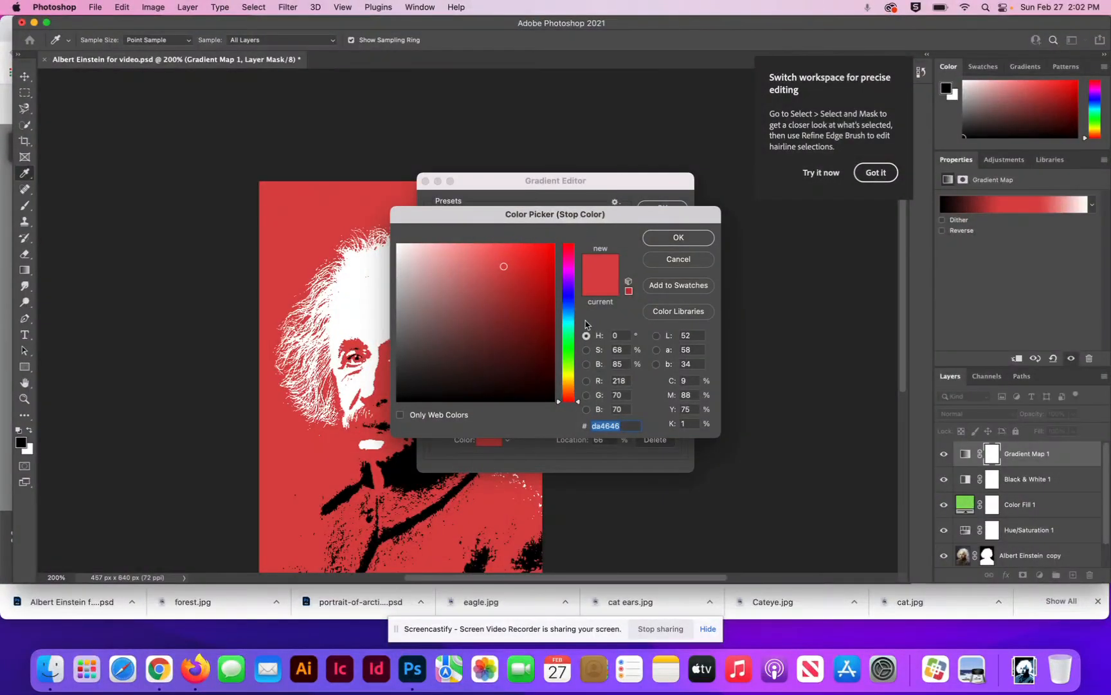
click(569, 333)
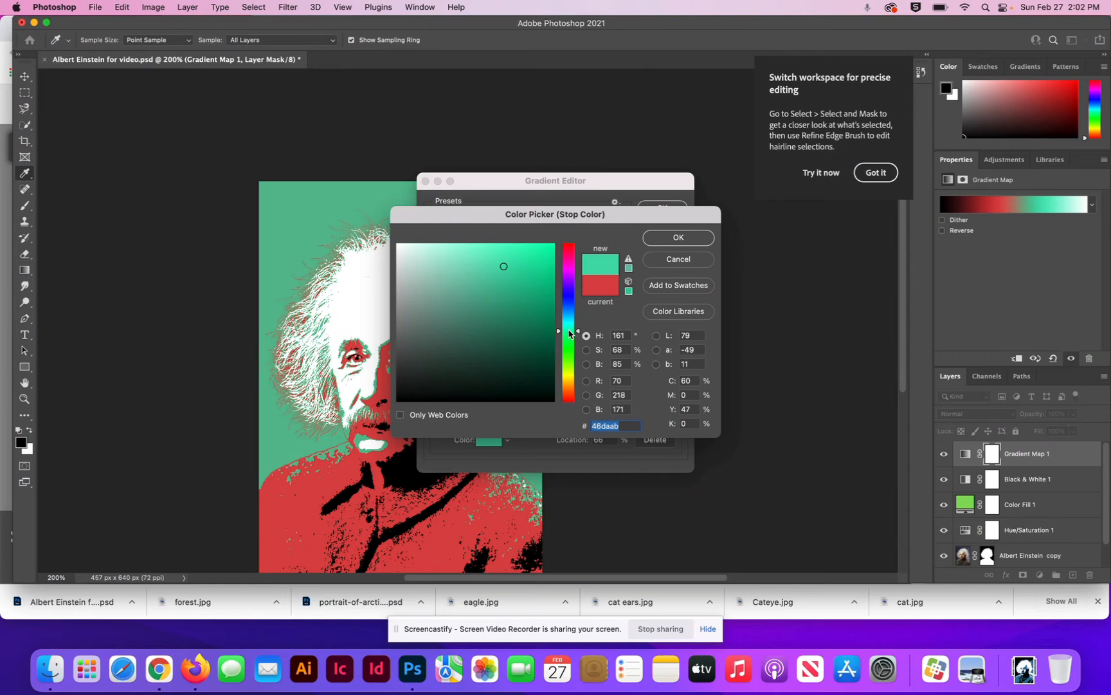
click(512, 294)
mouse_move(512, 293)
mouse_down()
mouse_move(512, 303)
mouse_move(513, 285)
mouse_up()
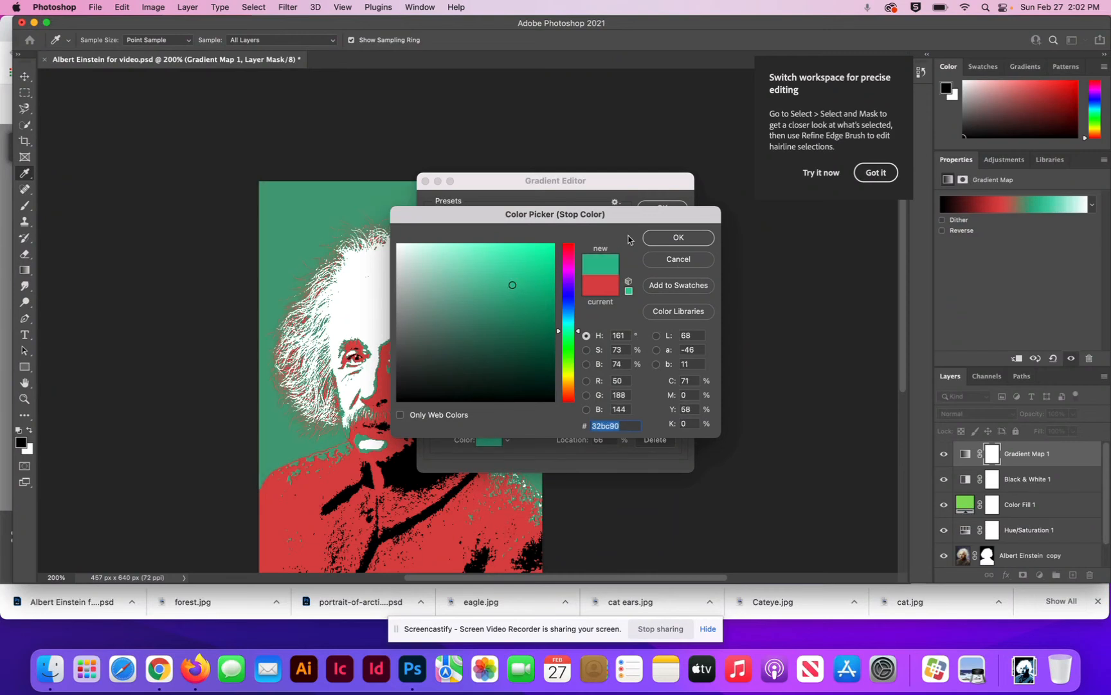
click(657, 243)
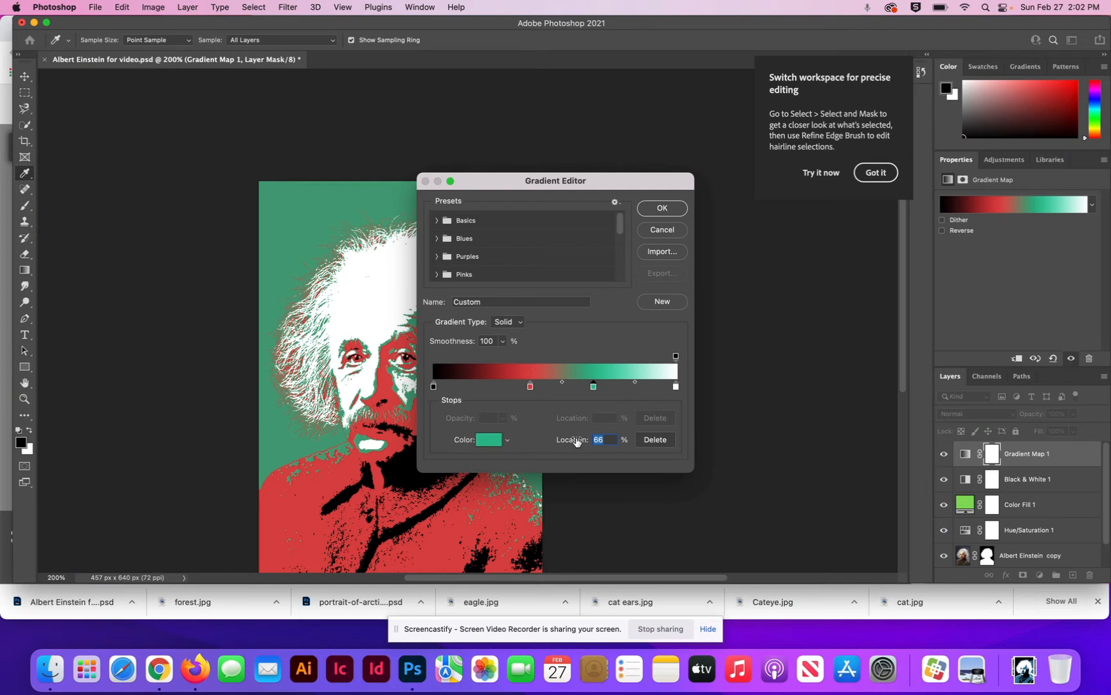
text(60)
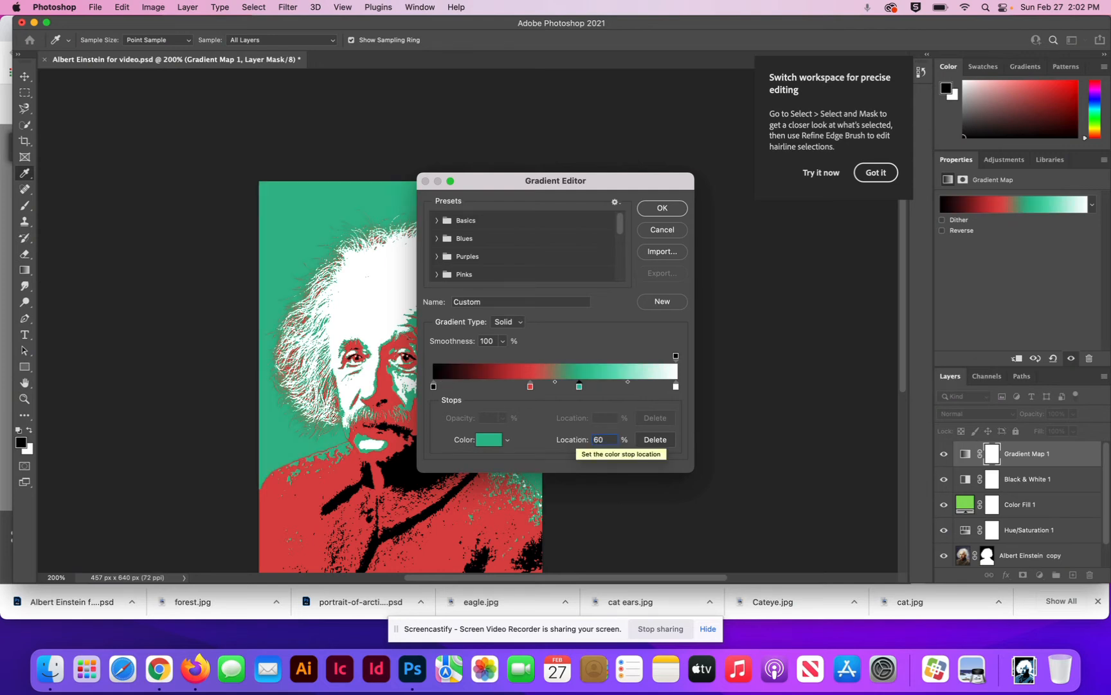
click(660, 214)
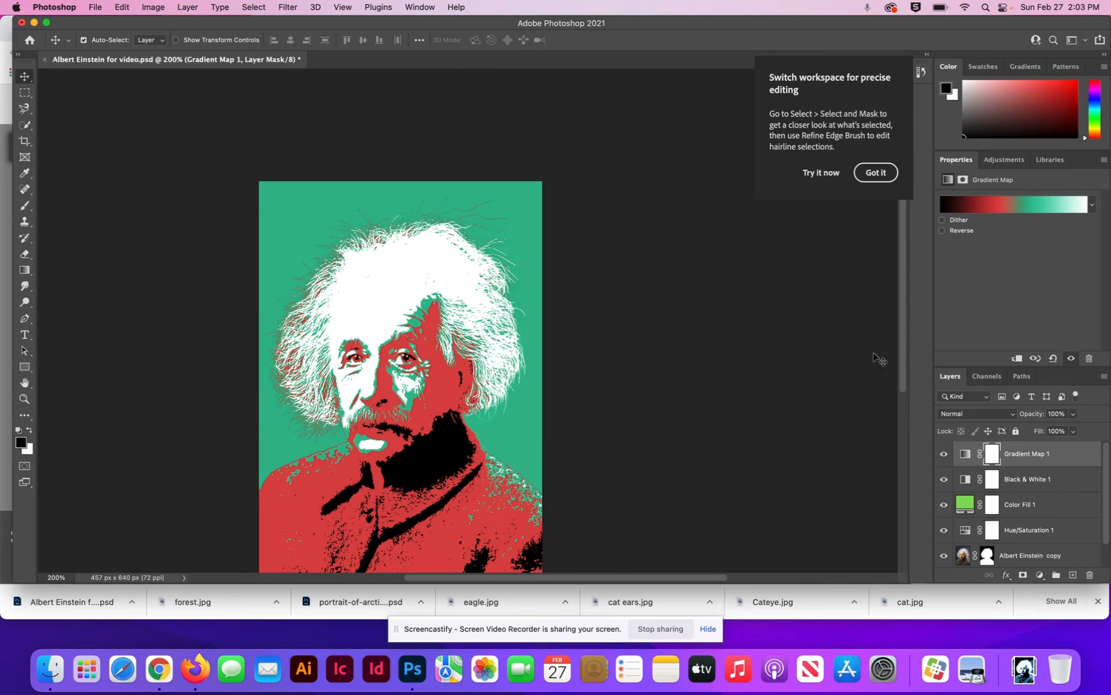
Step: Convert the masked Albert Einstein copy layer to a Smart Object
click(1044, 562)
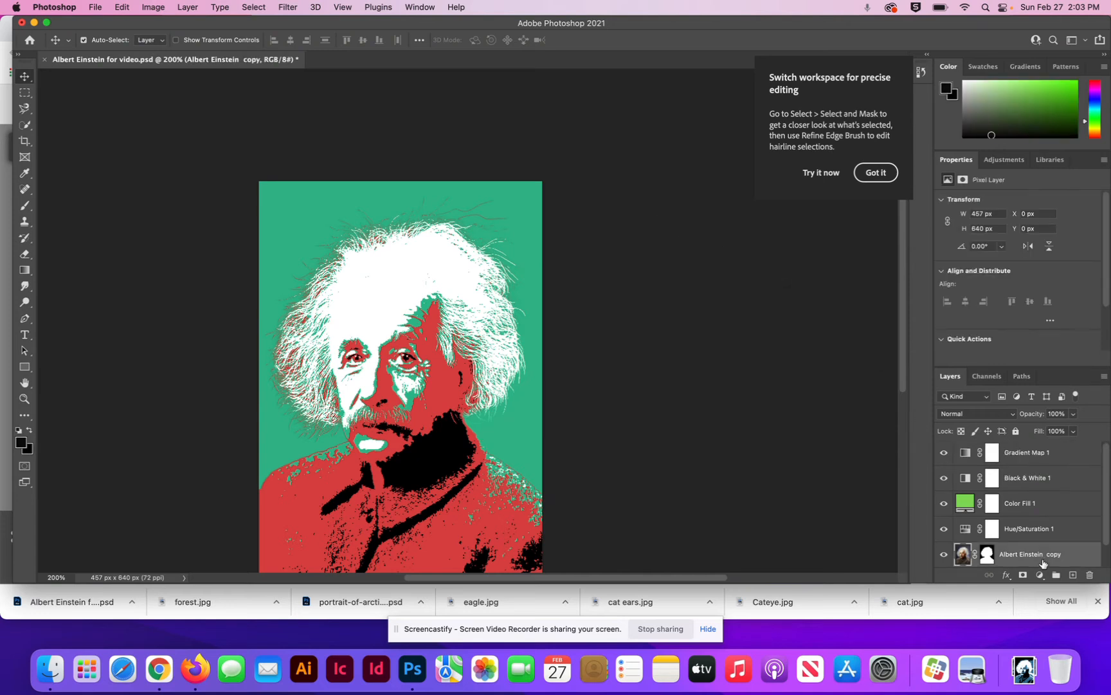
right_click(1081, 563)
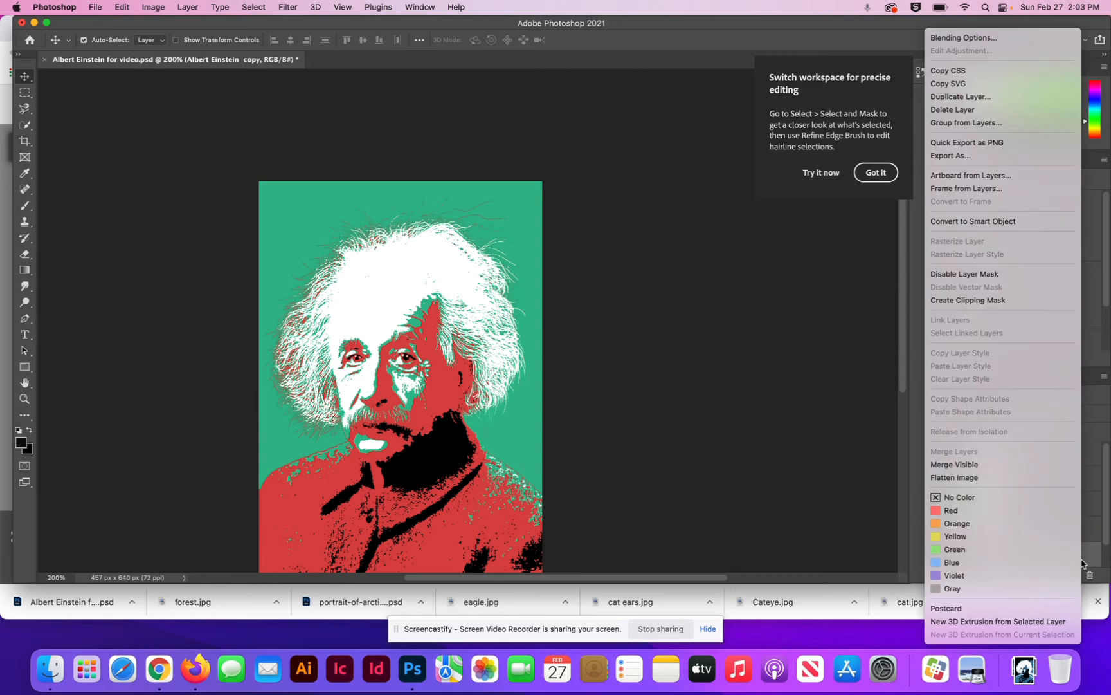
click(813, 407)
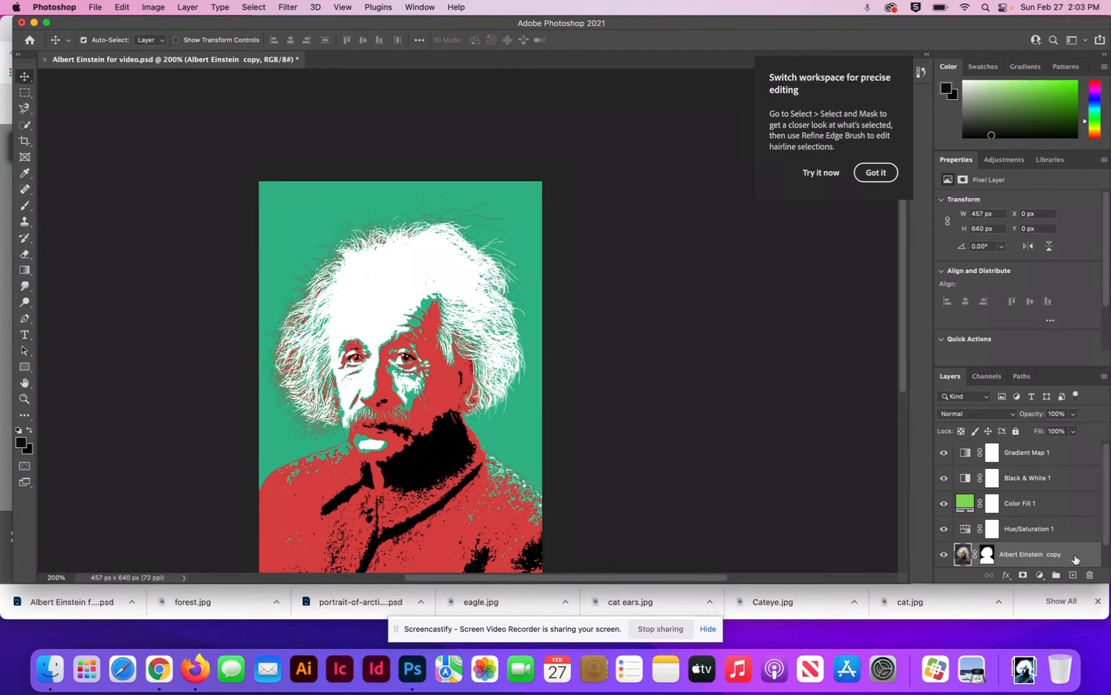
right_click(1081, 558)
click(1076, 552)
right_click(1078, 557)
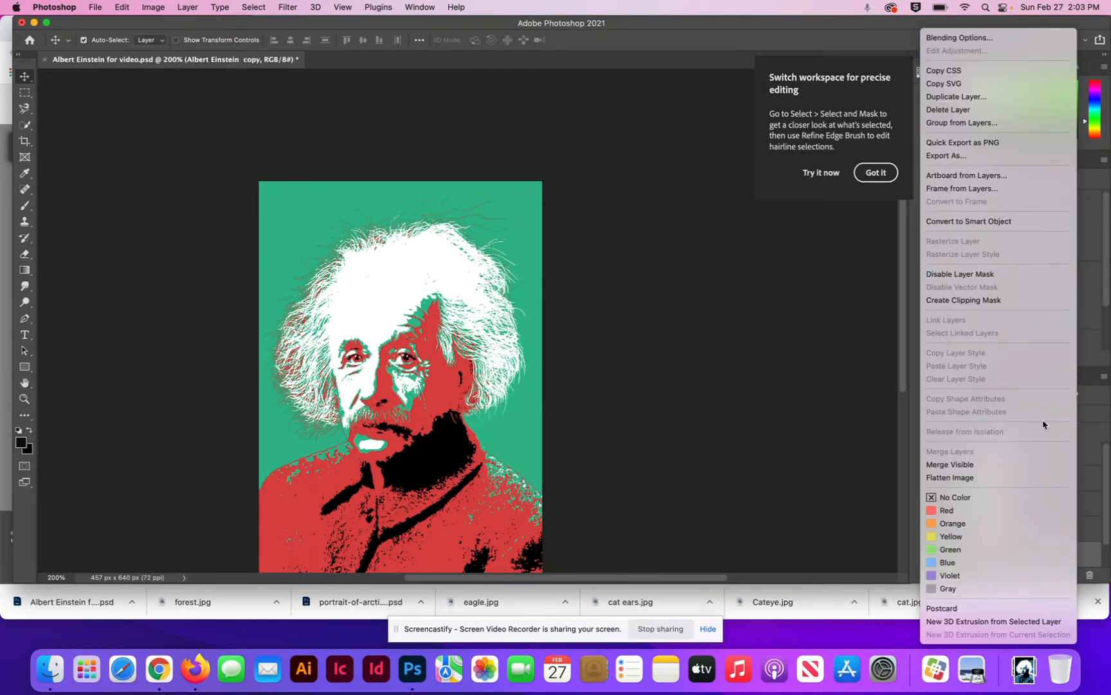
click(998, 222)
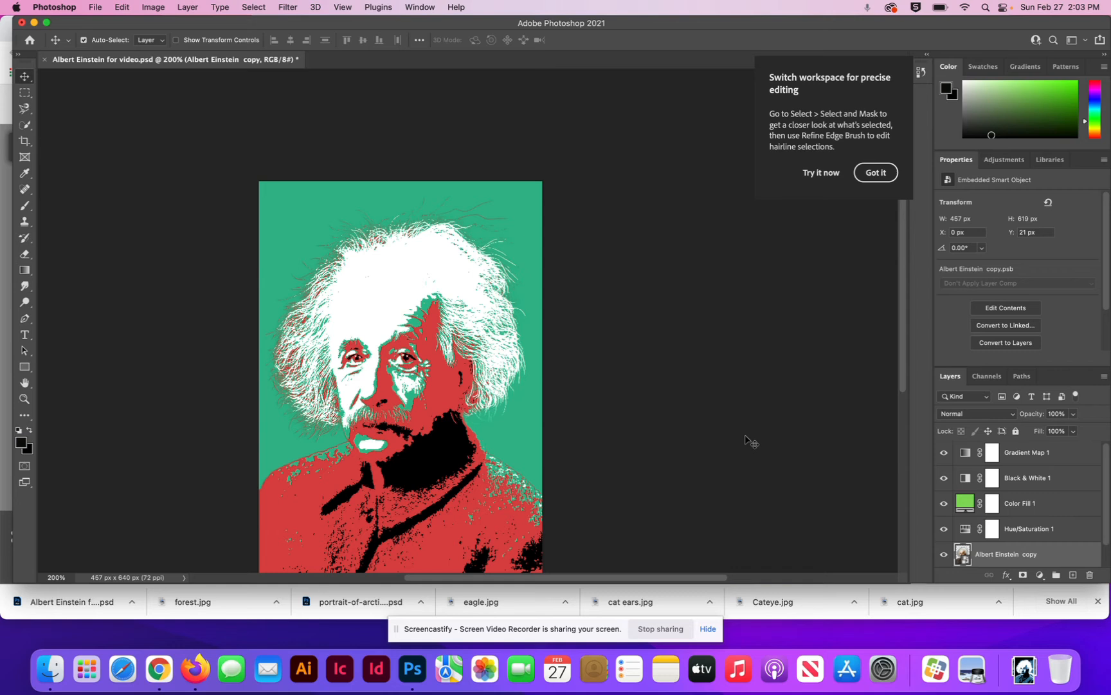
Step: Open the Oil Paint filter for the Einstein Smart Object, with its dialog clear of the portrait, and dismiss the workspace tip
click(288, 7)
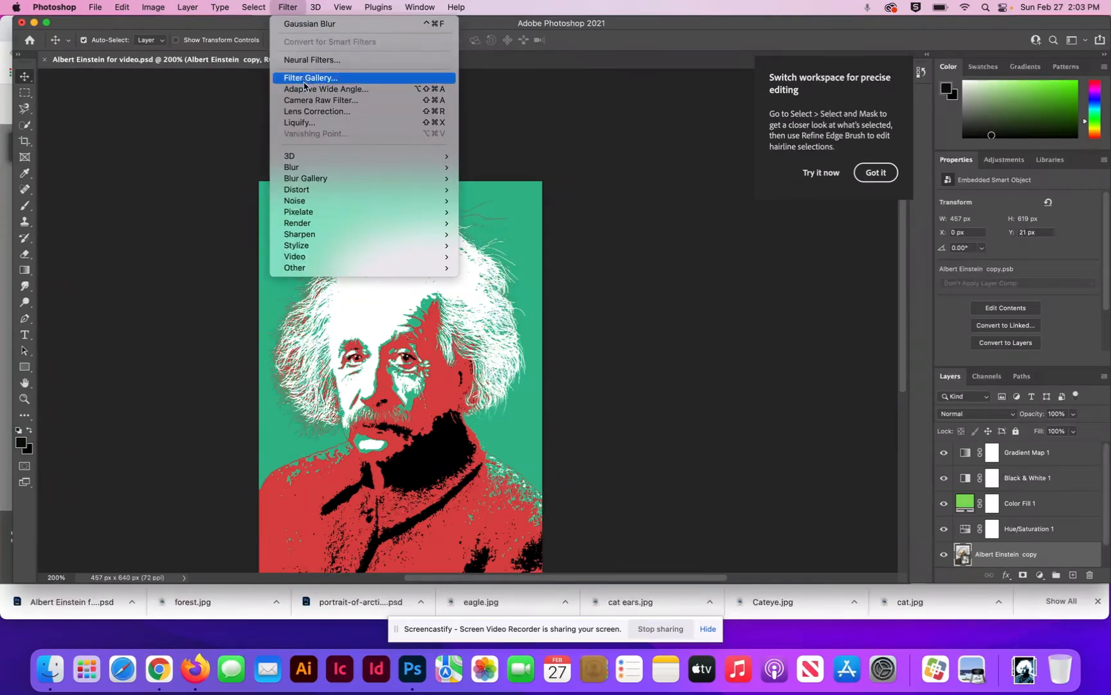
mouse_move(313, 167)
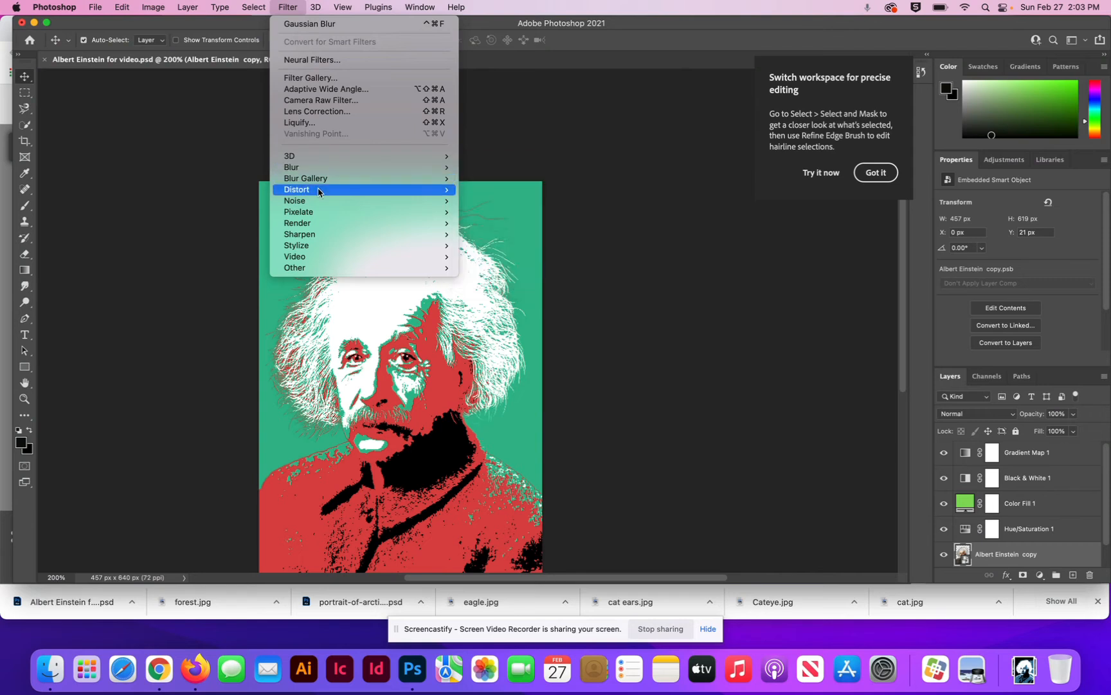
mouse_move(319, 251)
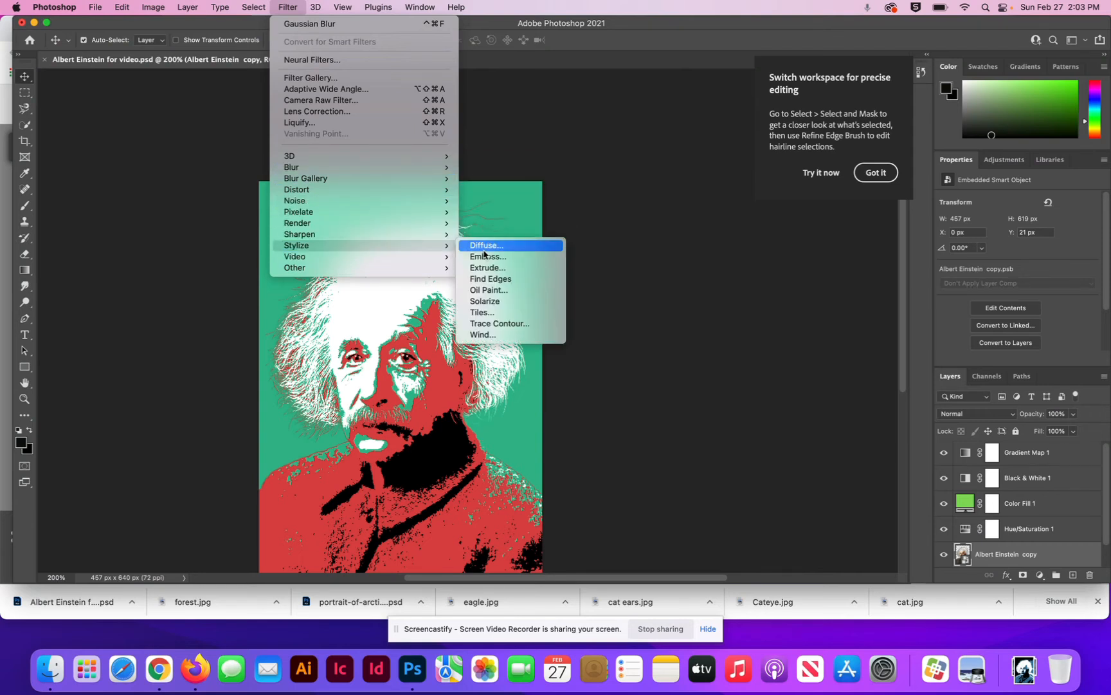
click(497, 293)
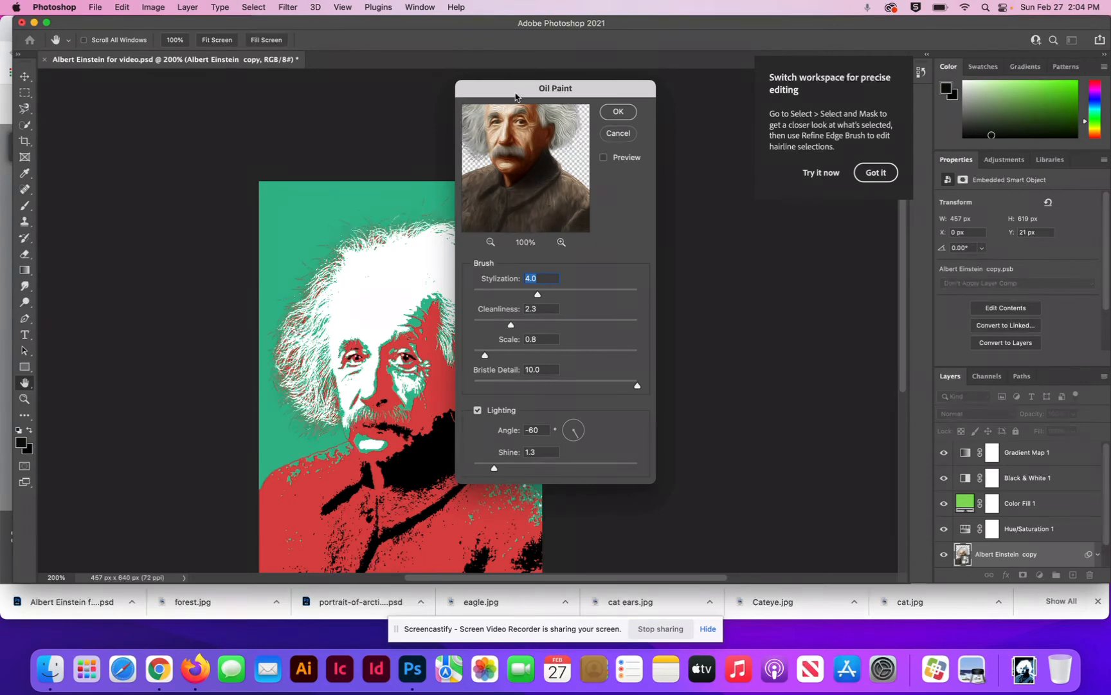
mouse_move(515, 97)
mouse_down()
mouse_move(673, 194)
mouse_move(656, 135)
mouse_up()
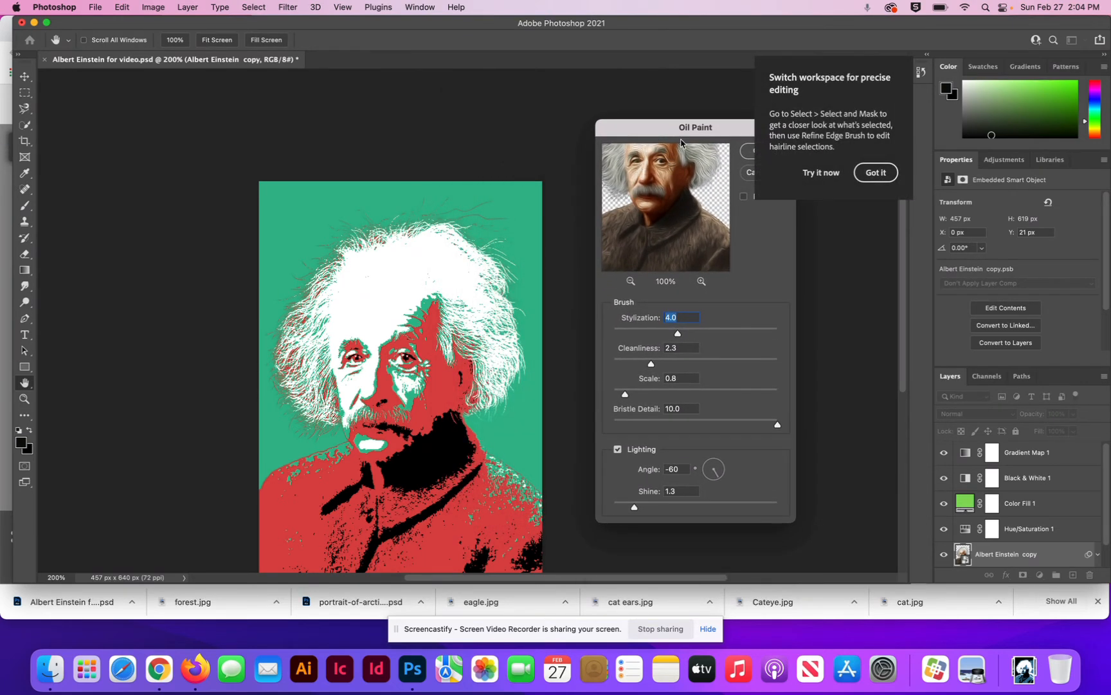
click(823, 172)
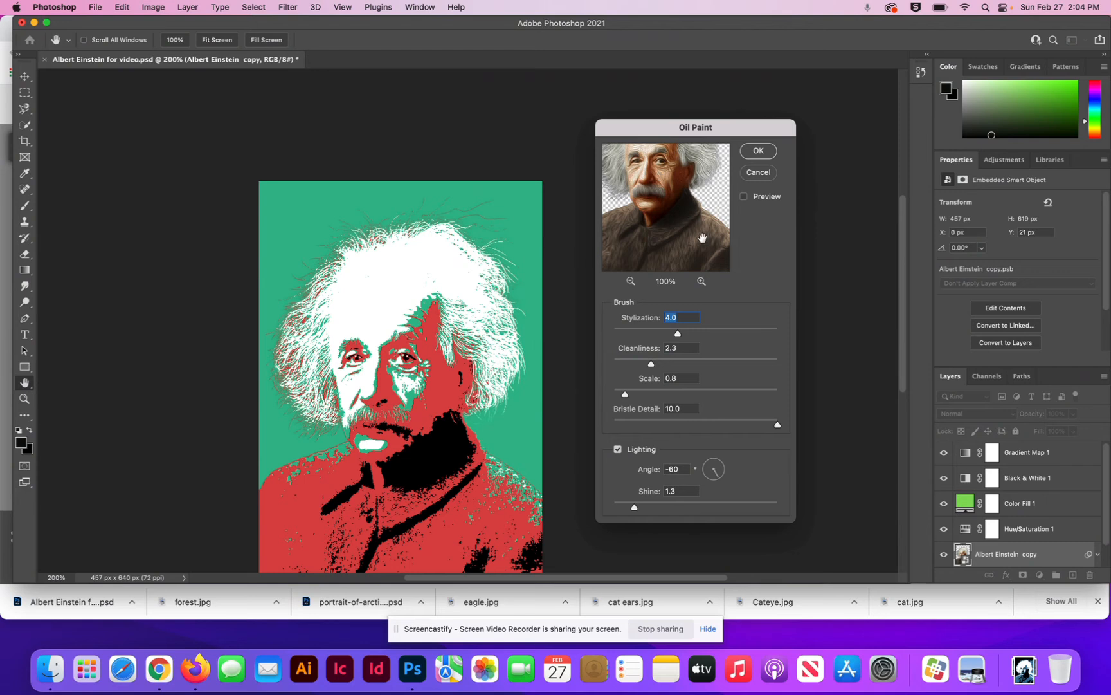
Step: Try the Oil Paint filter with Stylization 7.8, Cleanliness 6.2 and Lighting off
drag(678, 336, 741, 335)
drag(652, 366, 715, 366)
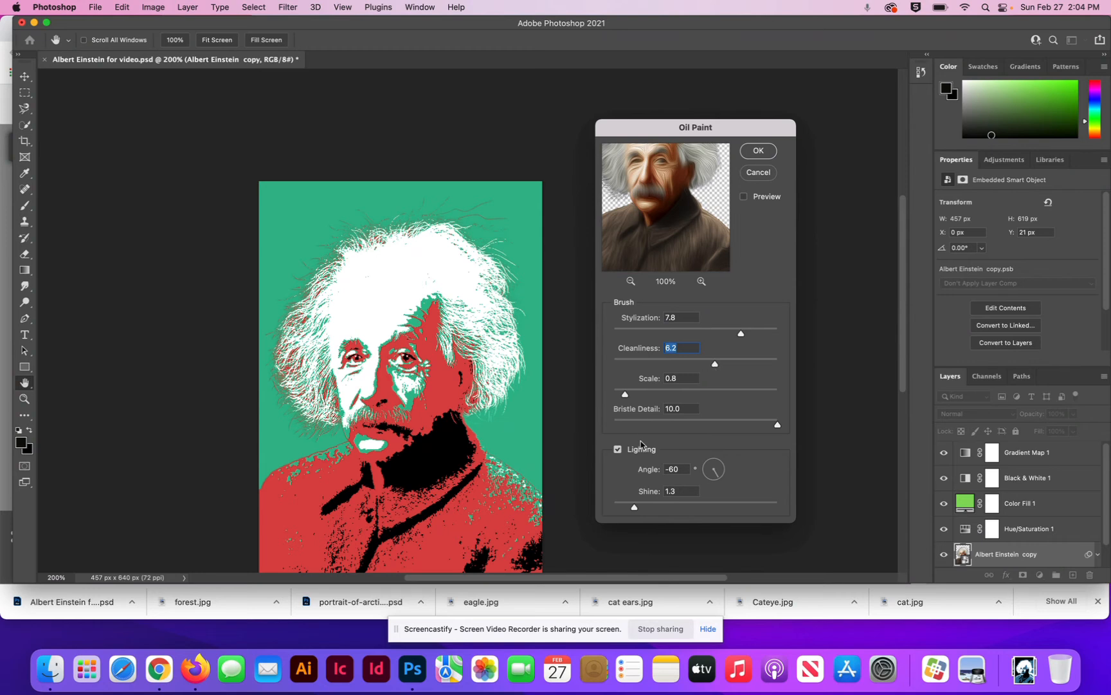
click(618, 450)
click(617, 450)
click(618, 450)
Step: Turn on the canvas preview and apply Oil Paint with Stylization 2.6, Cleanliness 2.2 and Lighting on
click(744, 197)
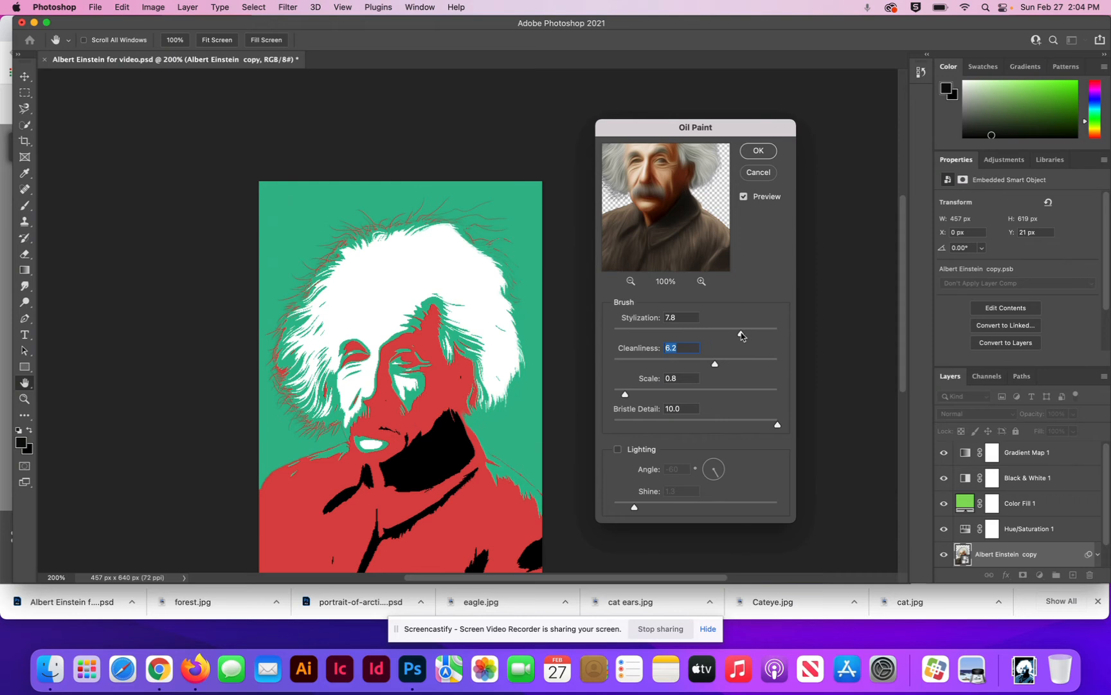
drag(741, 335, 681, 339)
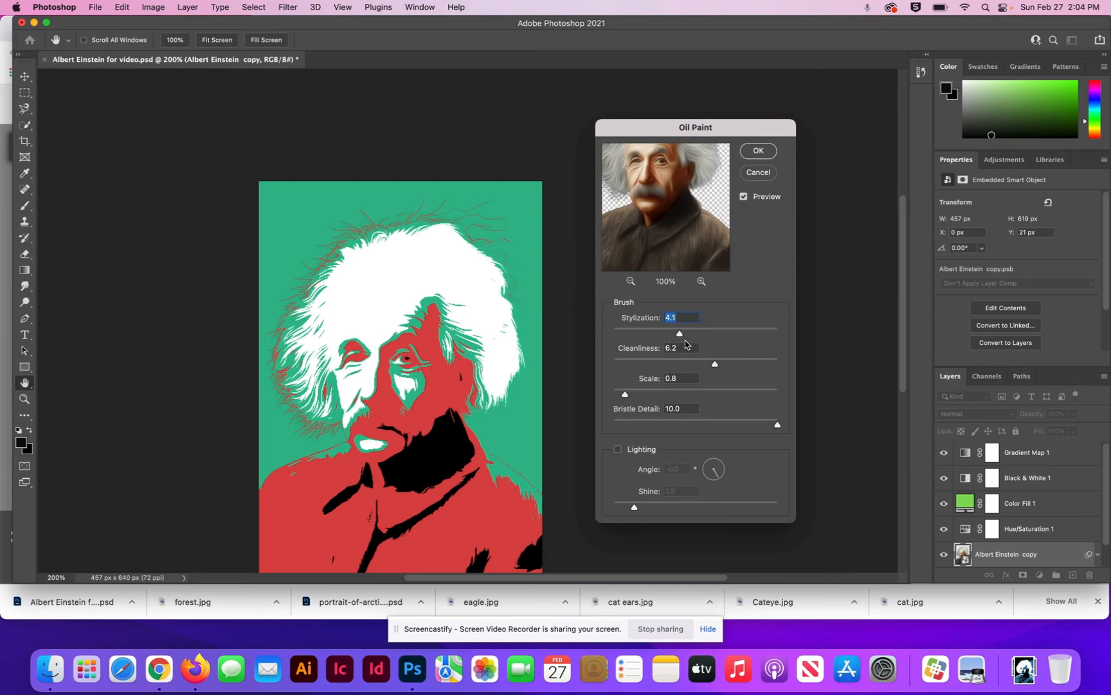
drag(715, 369, 656, 333)
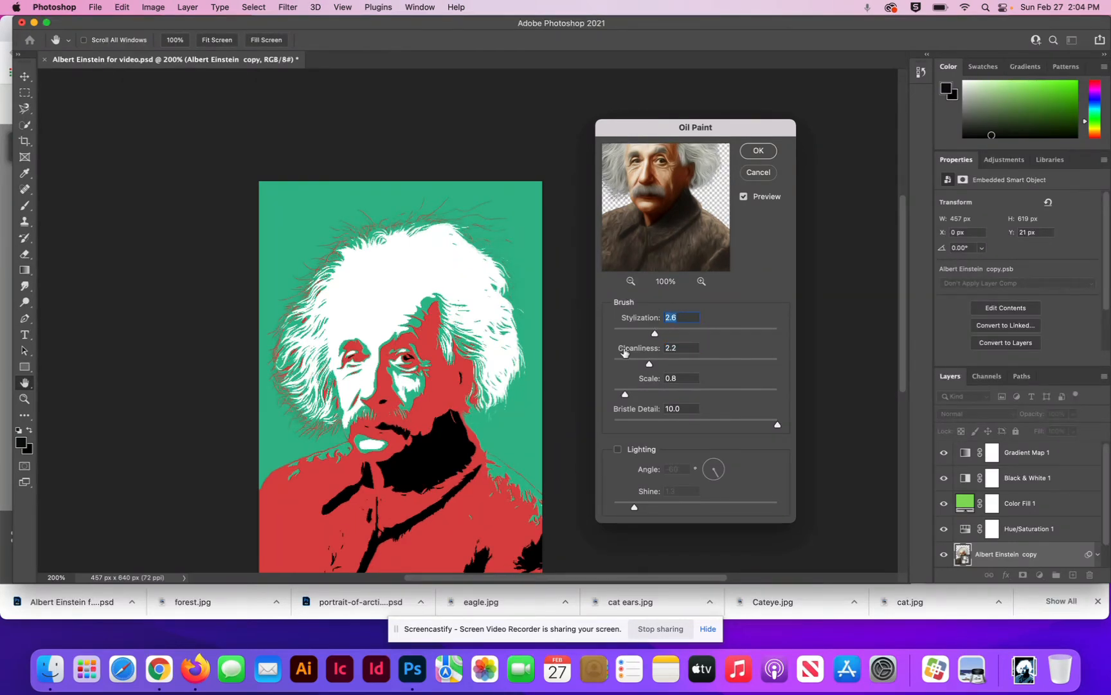
click(618, 450)
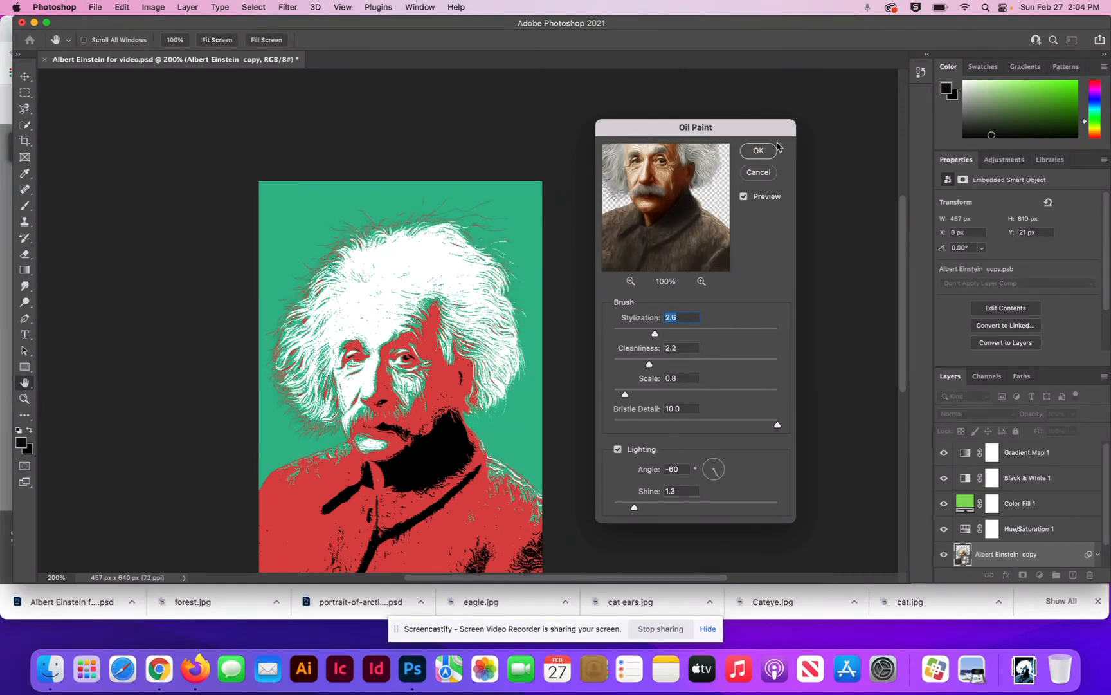
click(767, 155)
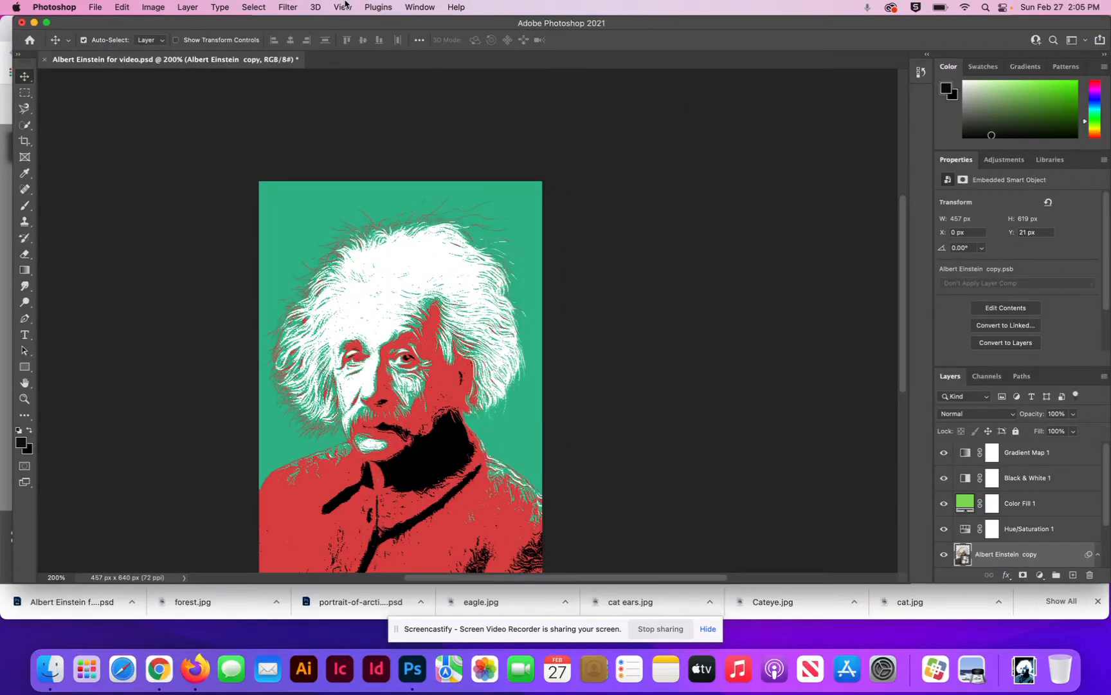
Step: Start a Shadows/Highlights adjustment on the Einstein Smart Object with Shadows amount 23% and Highlights amount 24%
click(144, 8)
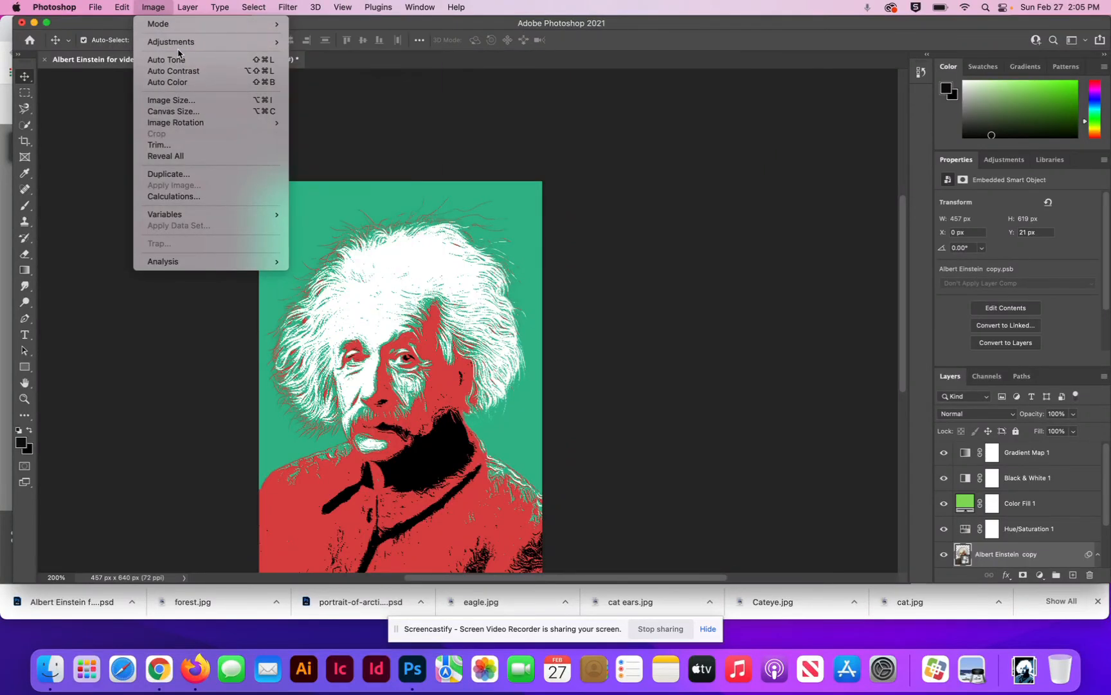
mouse_move(183, 46)
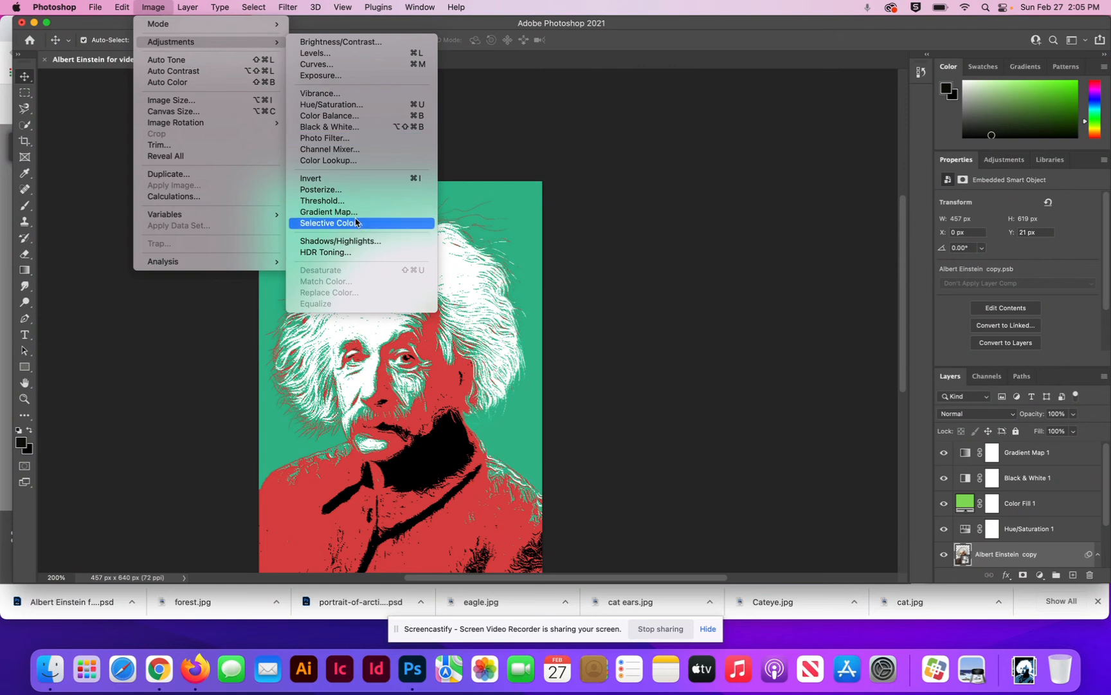
click(360, 242)
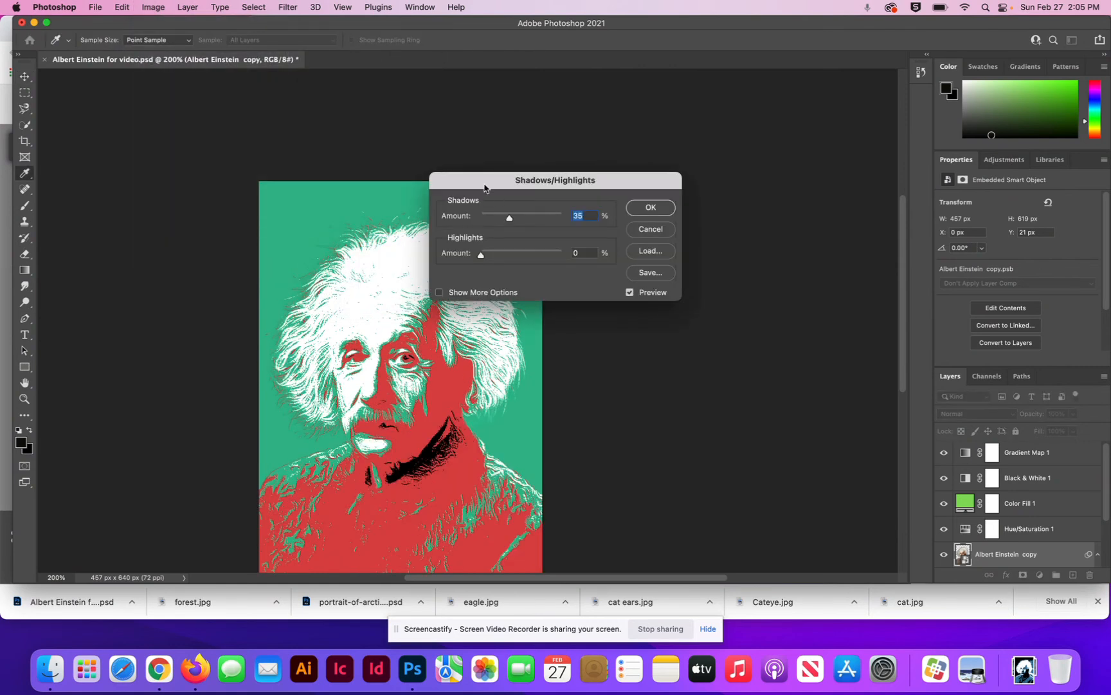
drag(476, 185, 618, 142)
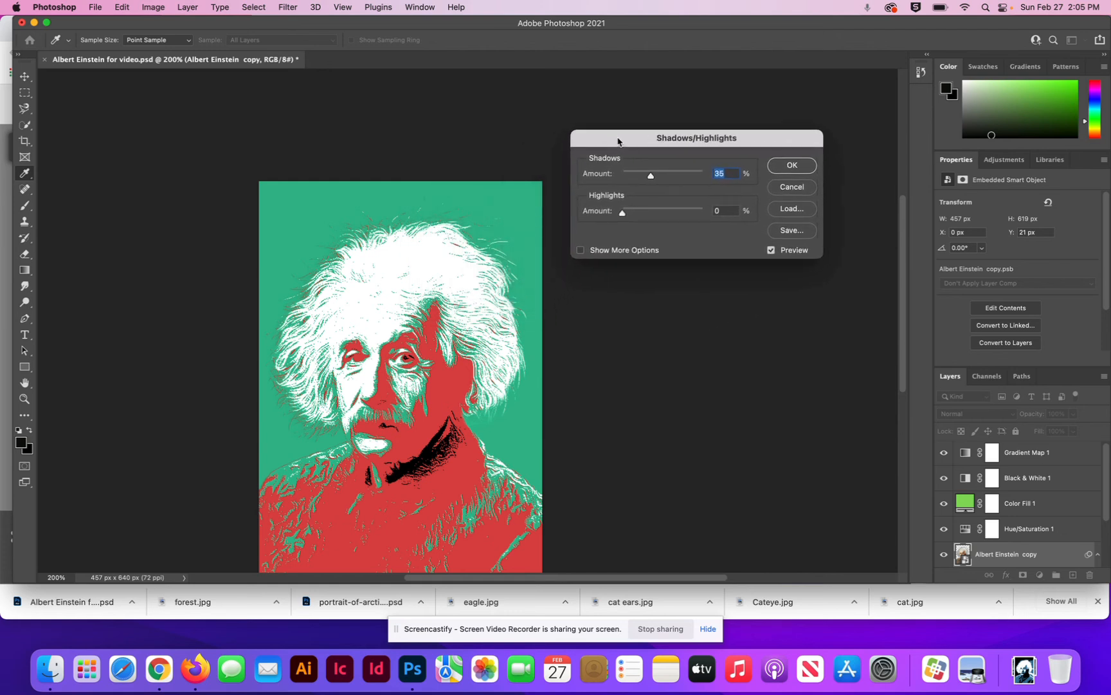
drag(653, 179, 643, 218)
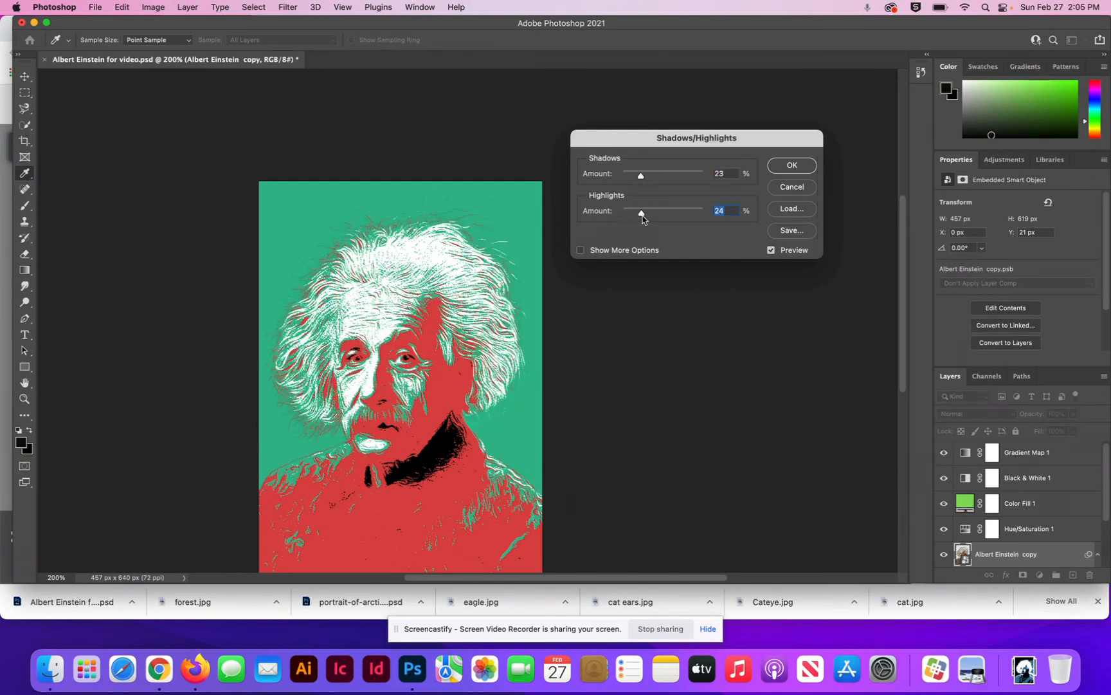
Step: Show the additional Shadows/Highlights options, set Color to +42 and Midtone to +48, and apply the adjustment
click(581, 251)
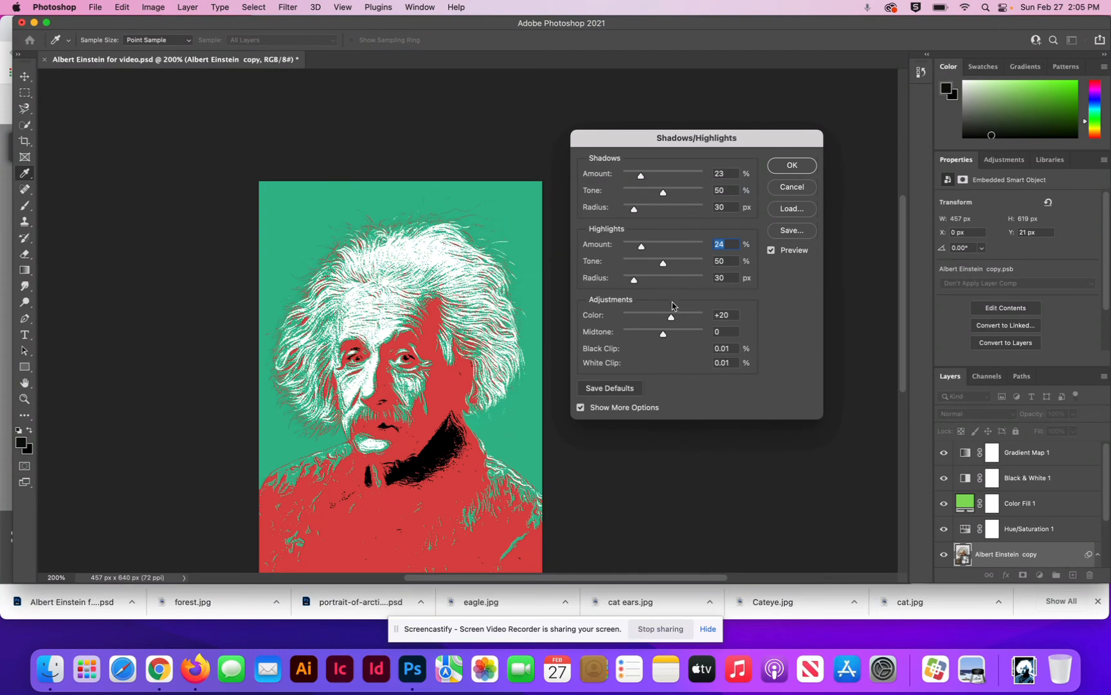
mouse_move(671, 316)
mouse_down()
mouse_move(636, 318)
mouse_move(679, 317)
mouse_up()
mouse_move(664, 336)
mouse_down()
mouse_move(646, 336)
mouse_move(683, 342)
mouse_up()
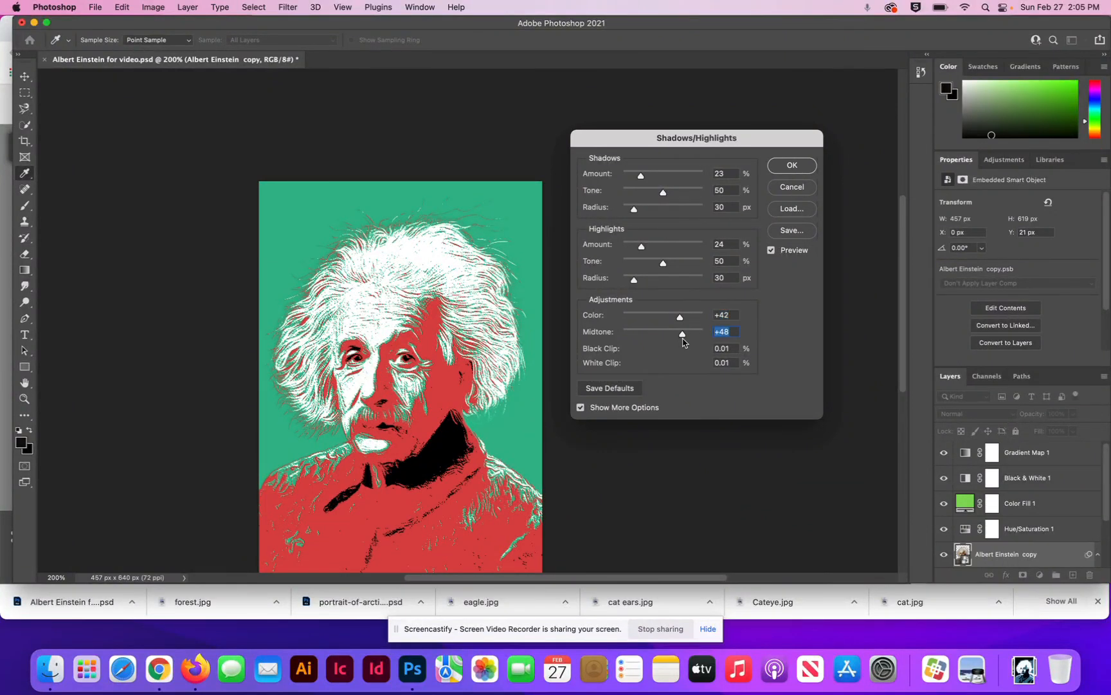
click(799, 170)
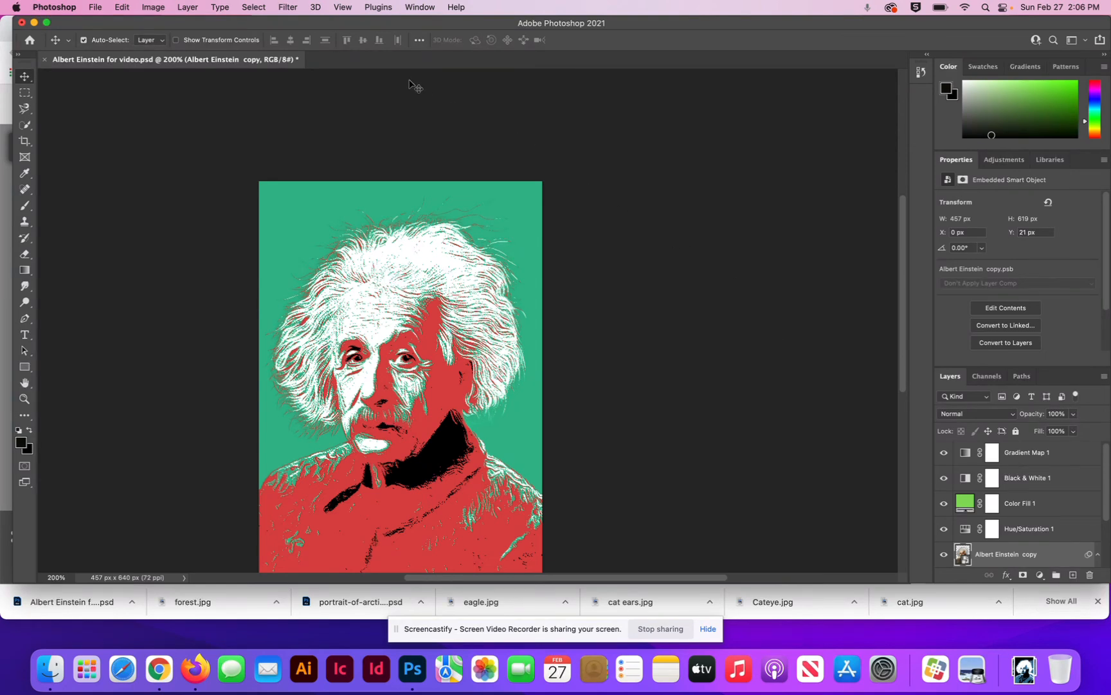
Step: Apply a second Oil Paint filter to the Albert Einstein copy layer with Stylization 3.2, slightly reduced Cleanliness and Lighting on
click(292, 6)
mouse_move(325, 213)
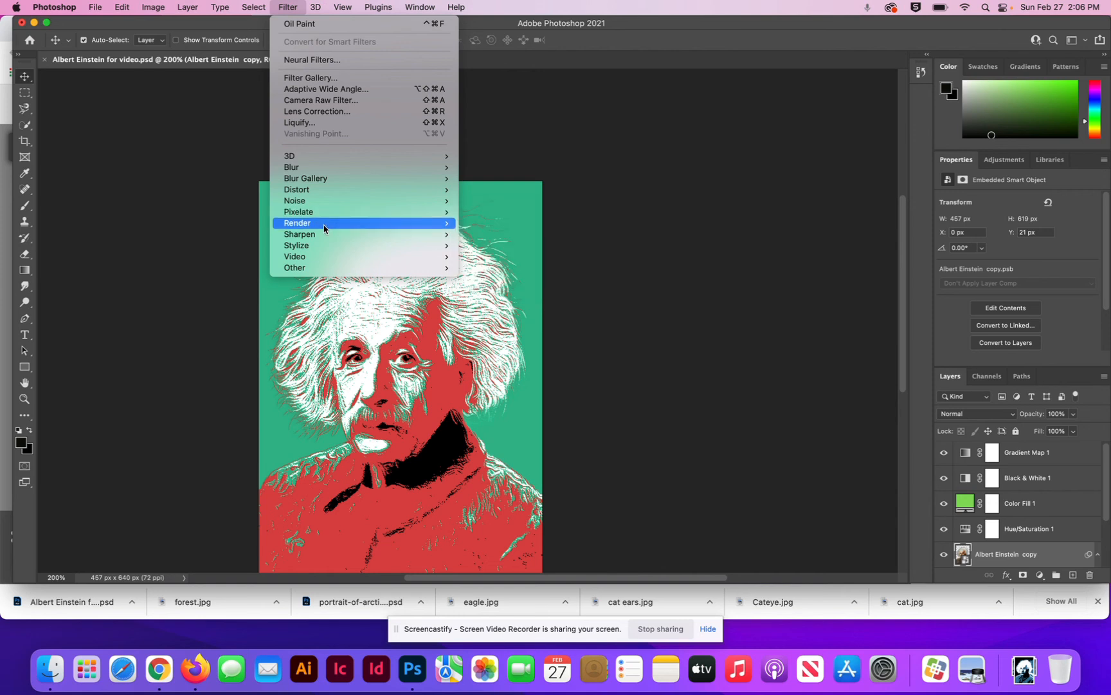
mouse_move(323, 247)
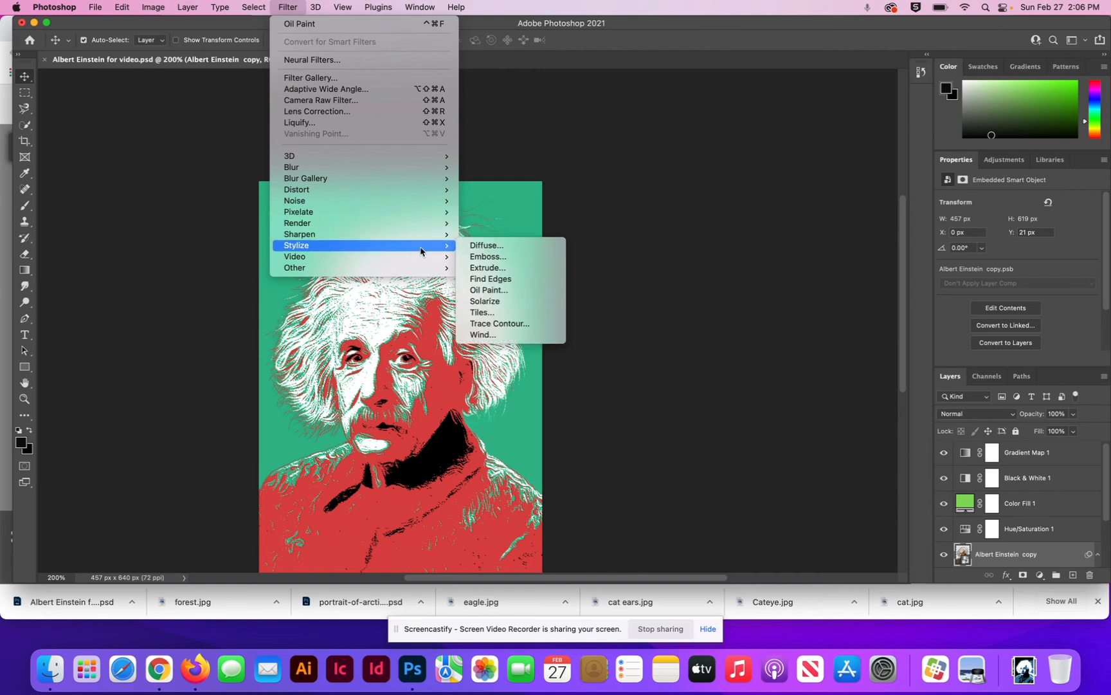
click(491, 290)
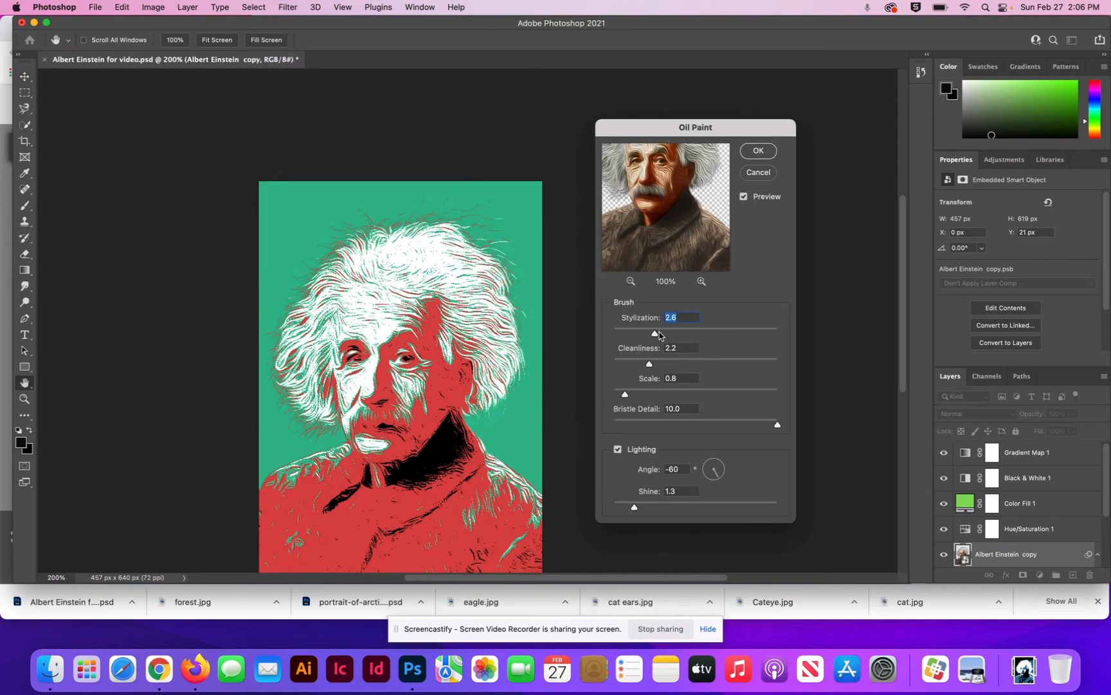
drag(655, 335, 665, 334)
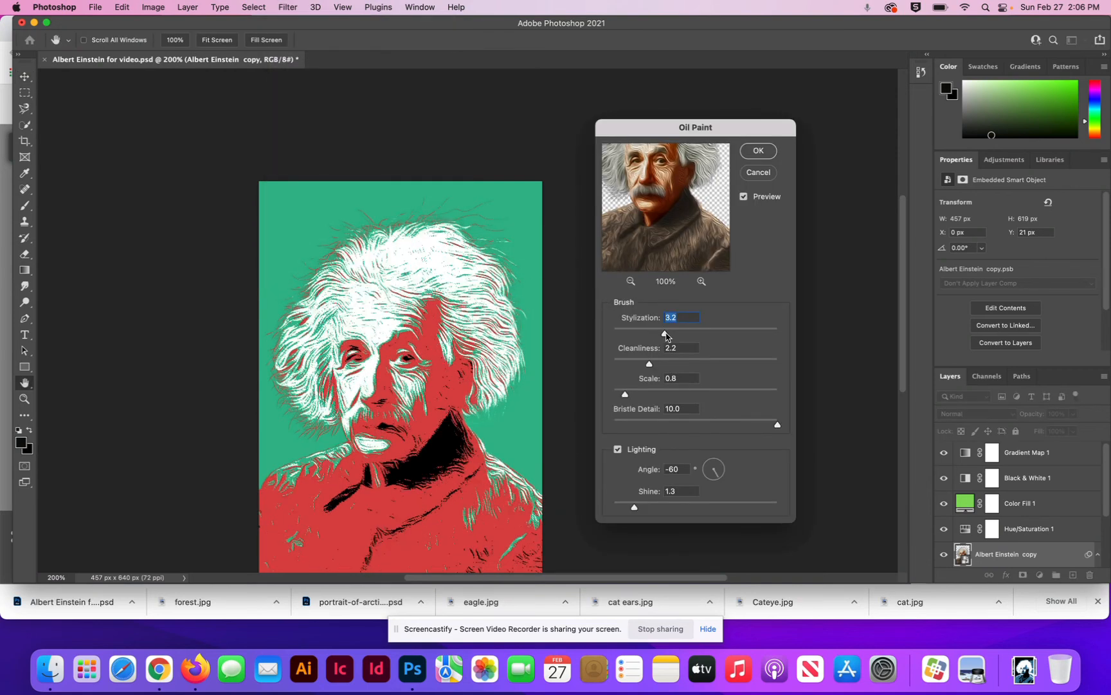
mouse_move(649, 364)
mouse_down()
mouse_move(675, 366)
mouse_move(646, 365)
mouse_up()
click(617, 449)
click(617, 448)
click(762, 156)
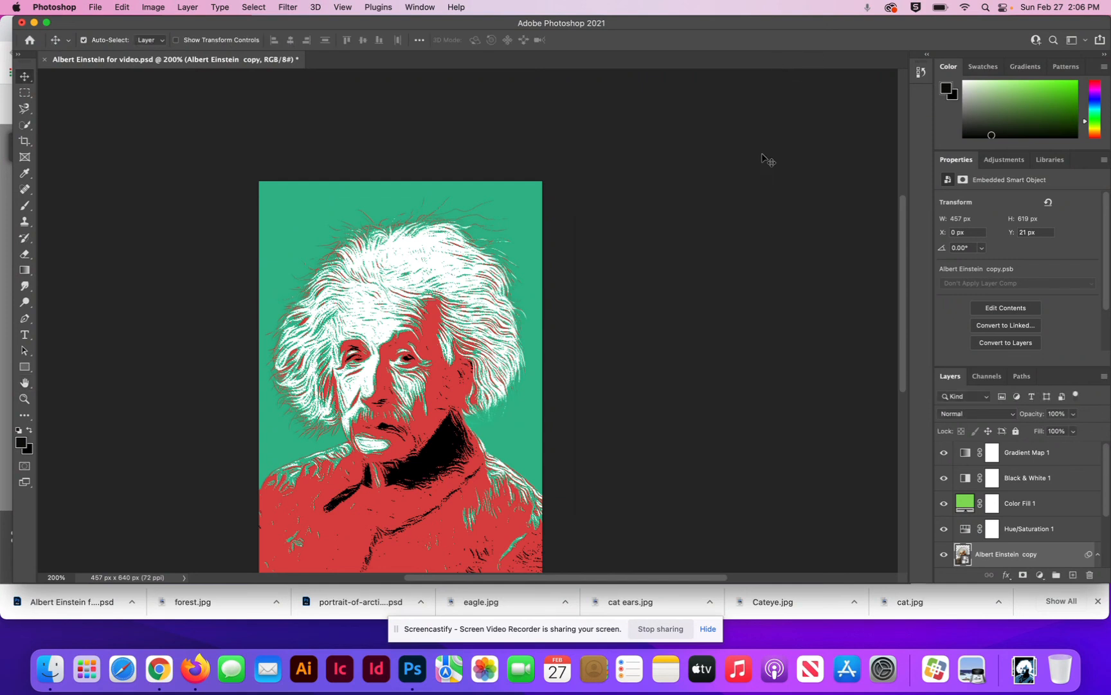
Step: Toggle the original Albert Einstein layer beneath the Smart Object on and off to compare backgrounds, leaving the layer shown
scroll(763, 157, down, 10)
scroll(762, 157, up, 9)
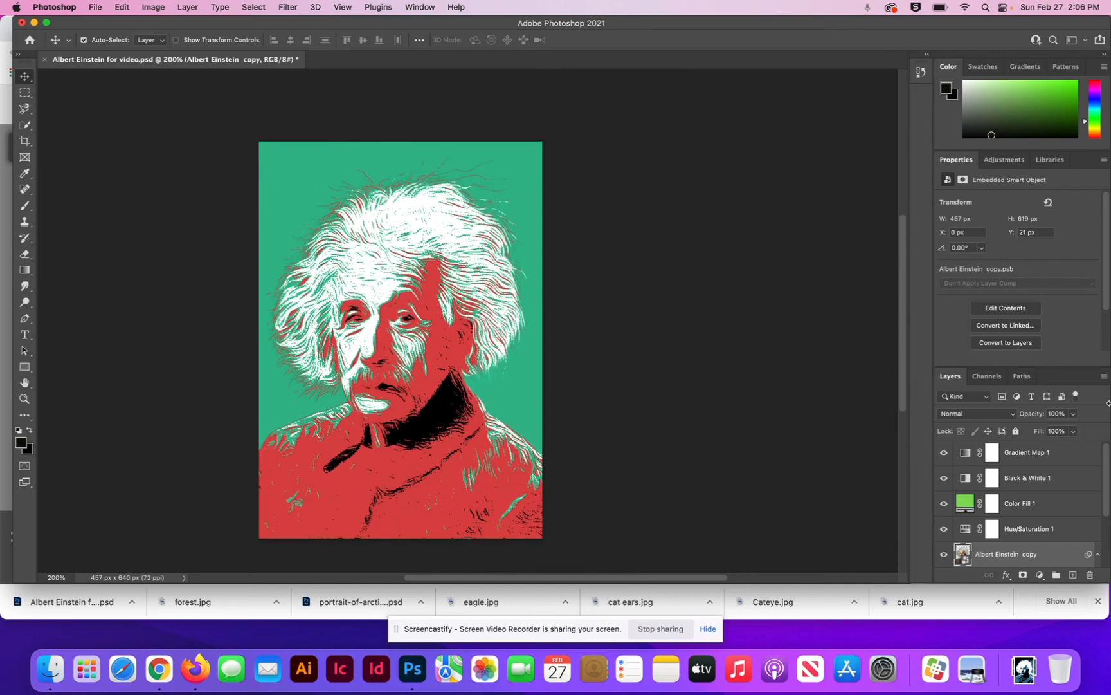
drag(1108, 445, 1109, 541)
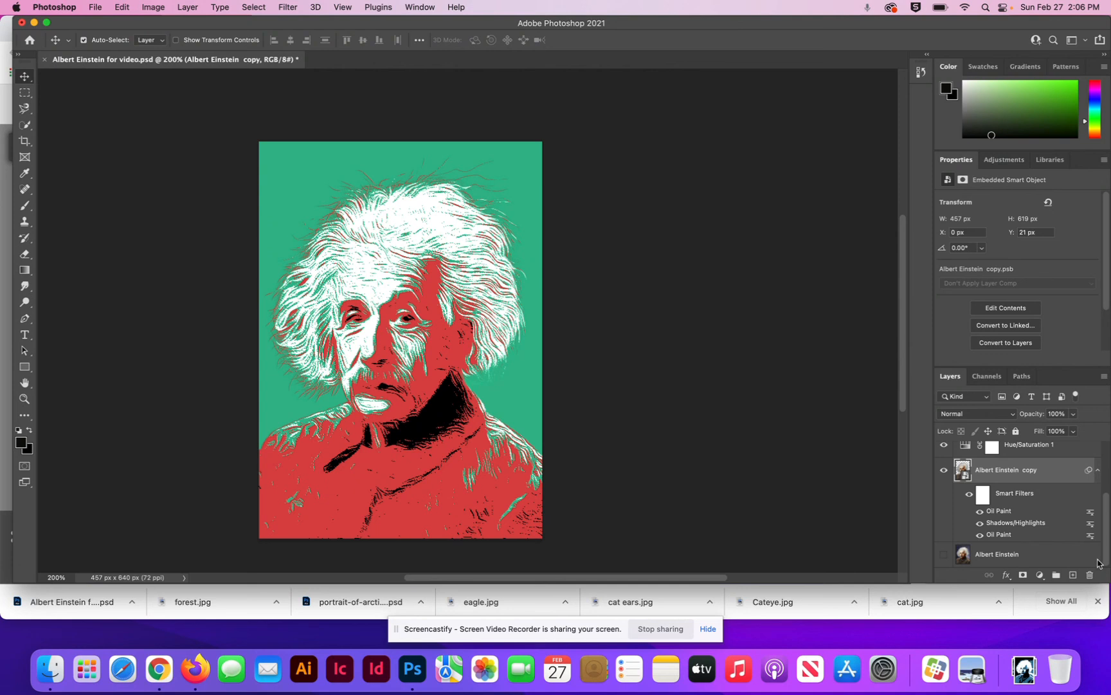
click(944, 556)
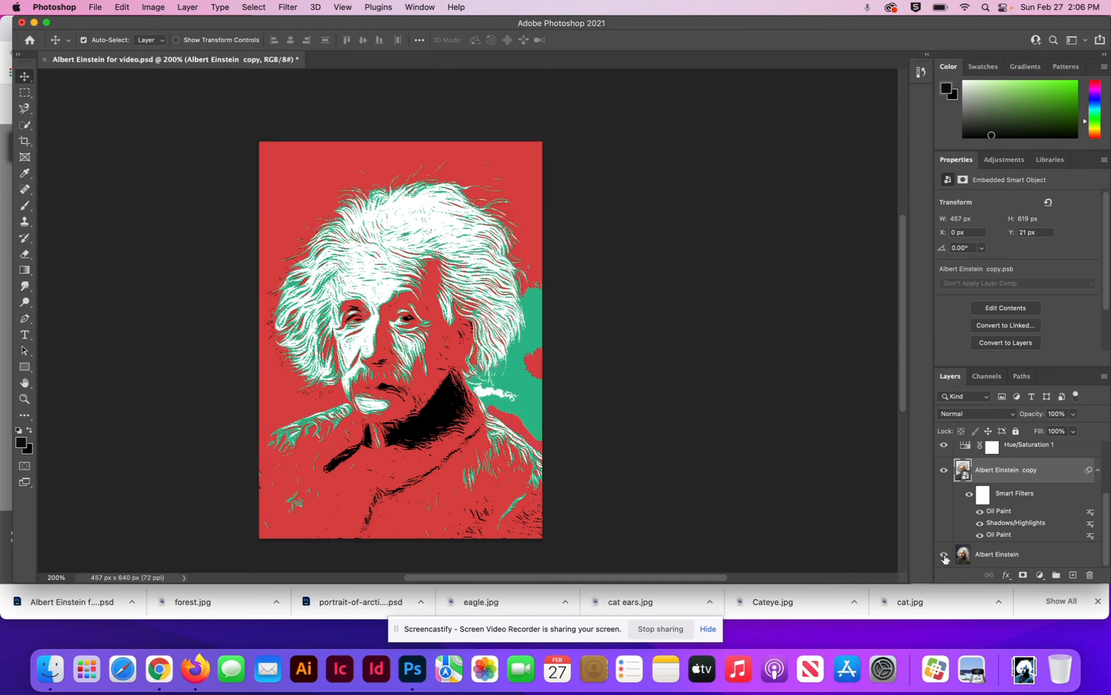
click(943, 556)
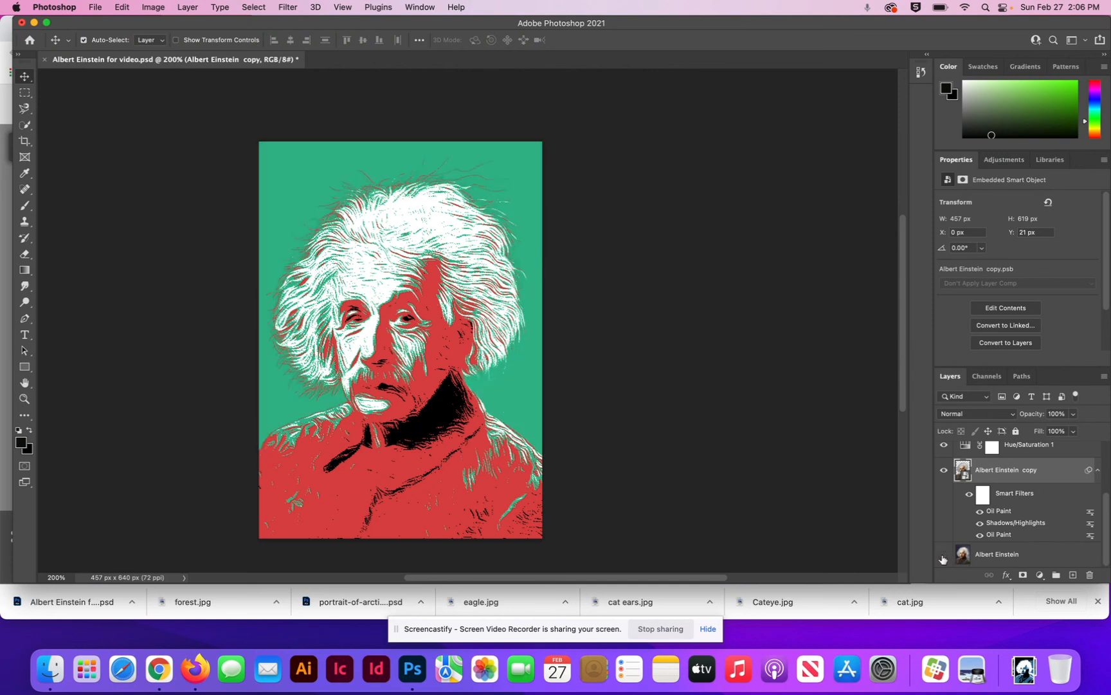
click(944, 555)
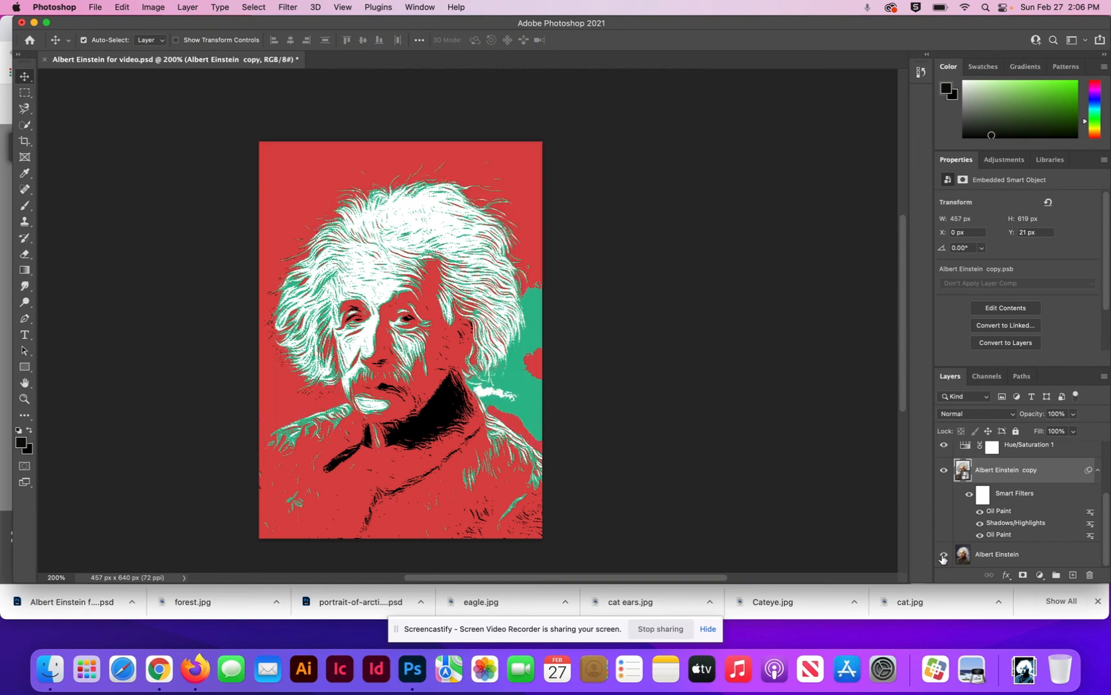